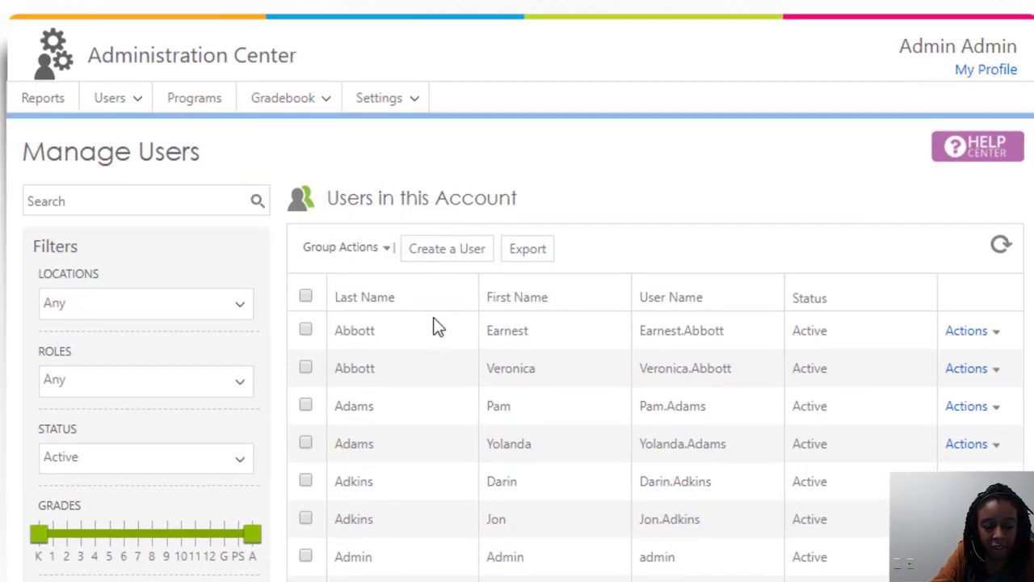
# Open the form for creating a new user and view the available System Role options
pyautogui.click(433, 257)
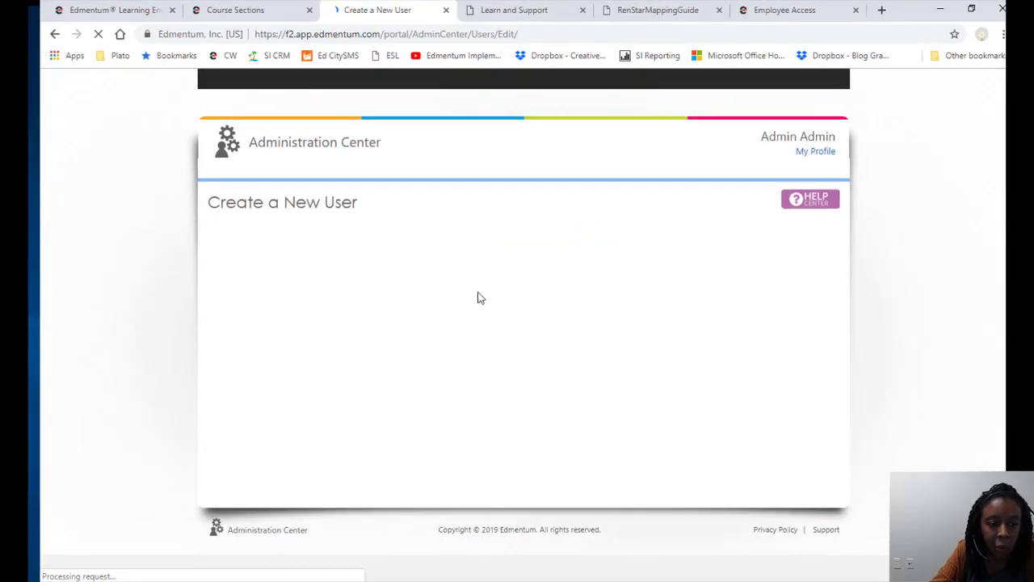
pyautogui.scroll(-1, 380, 290)
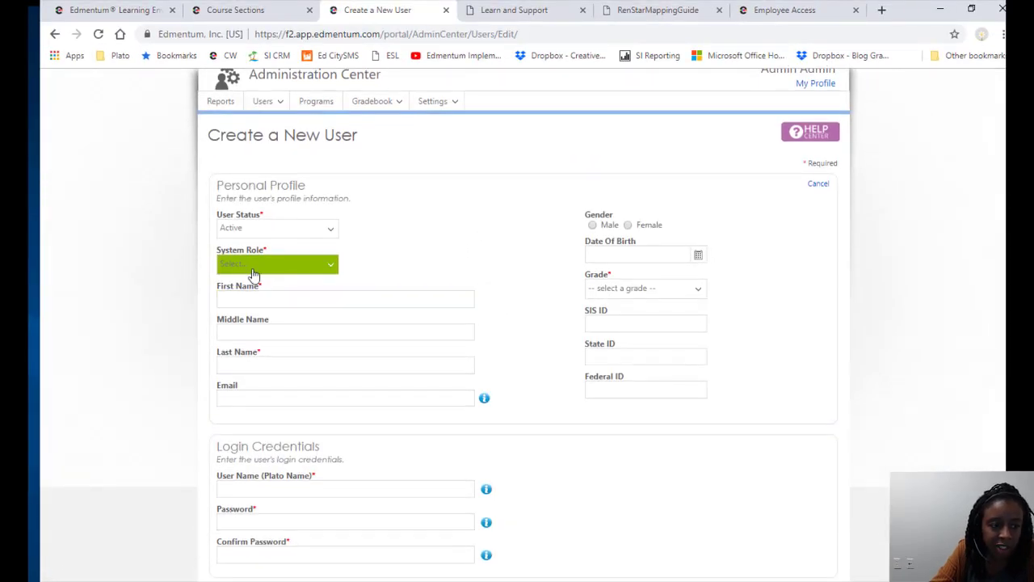
pyautogui.click(252, 270)
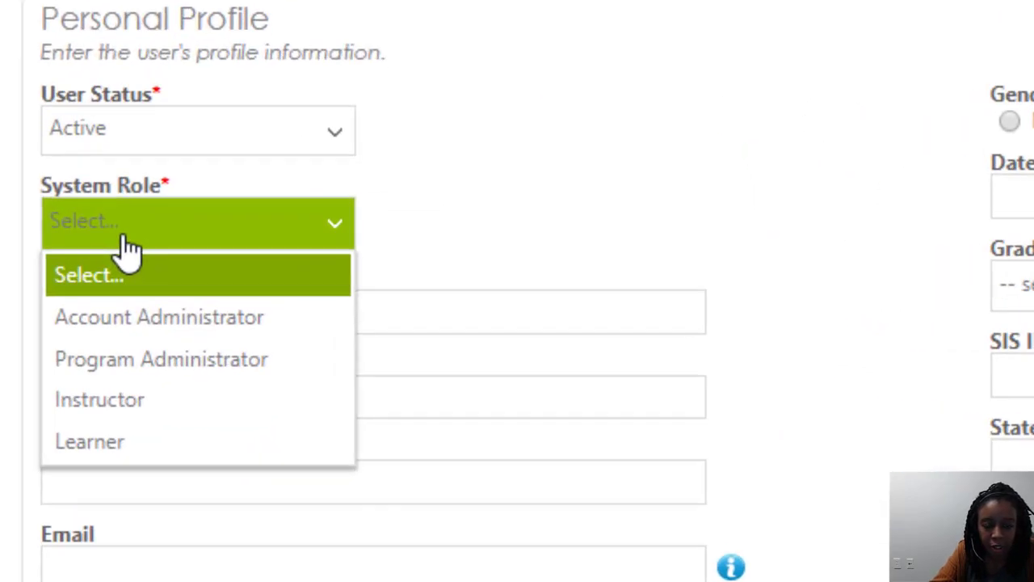
pyautogui.click(545, 274)
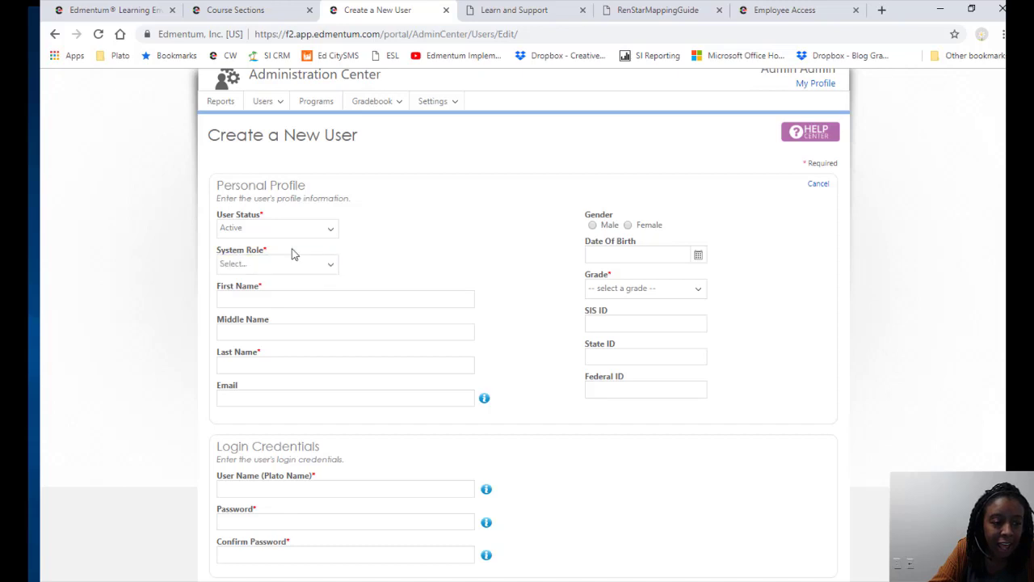
# Examine the new user form's personal profile fields, login credentials and account structure locations
pyautogui.click(301, 299)
pyautogui.click(483, 315)
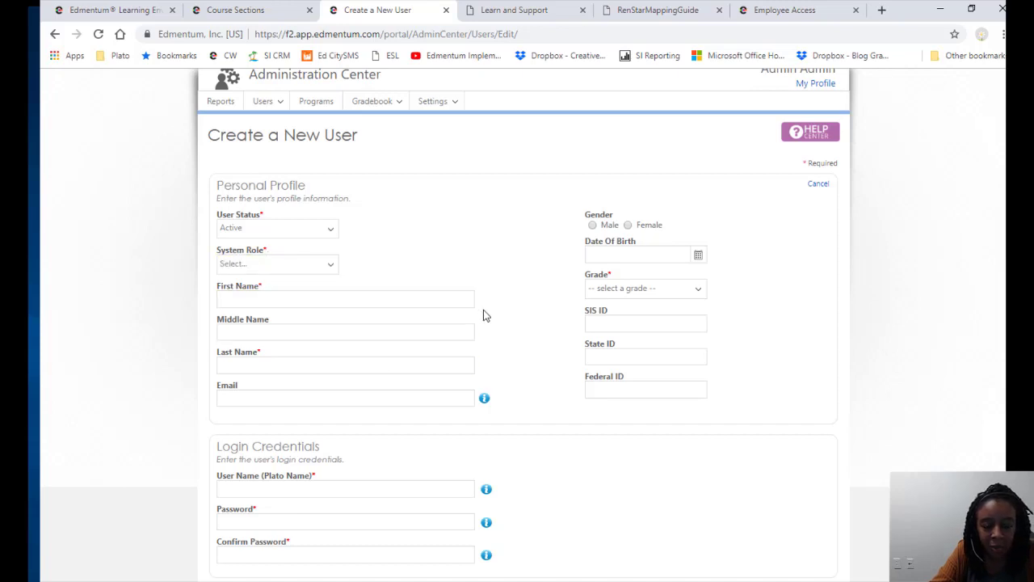
pyautogui.click(477, 363)
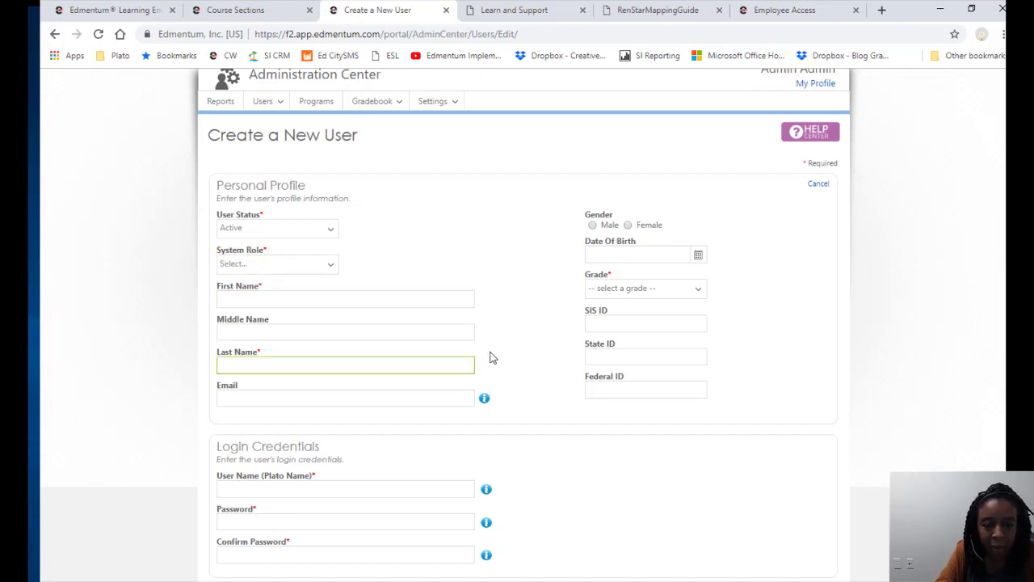
pyautogui.scroll(-2, 739, 308)
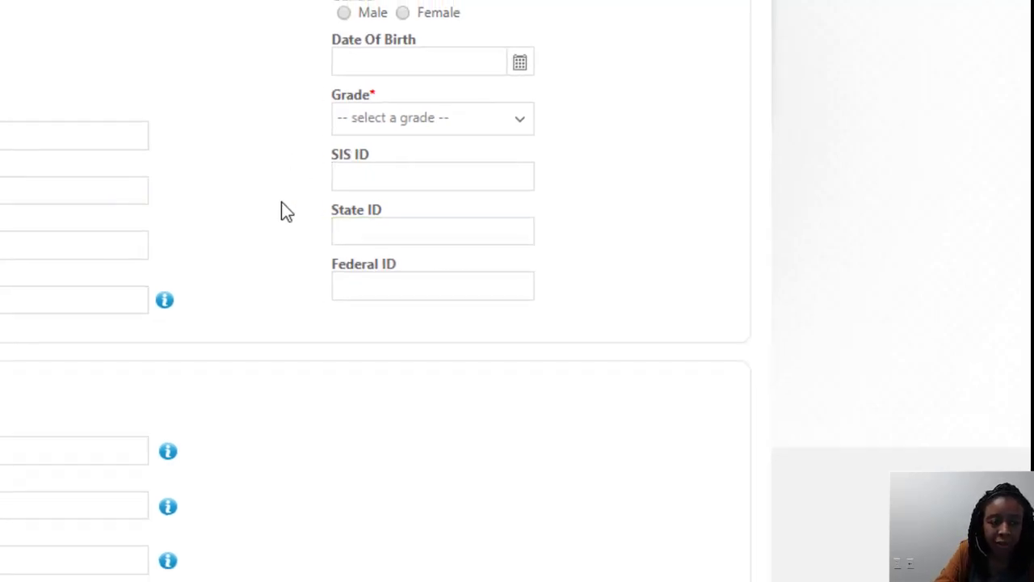
pyautogui.scroll(-3, 173, 381)
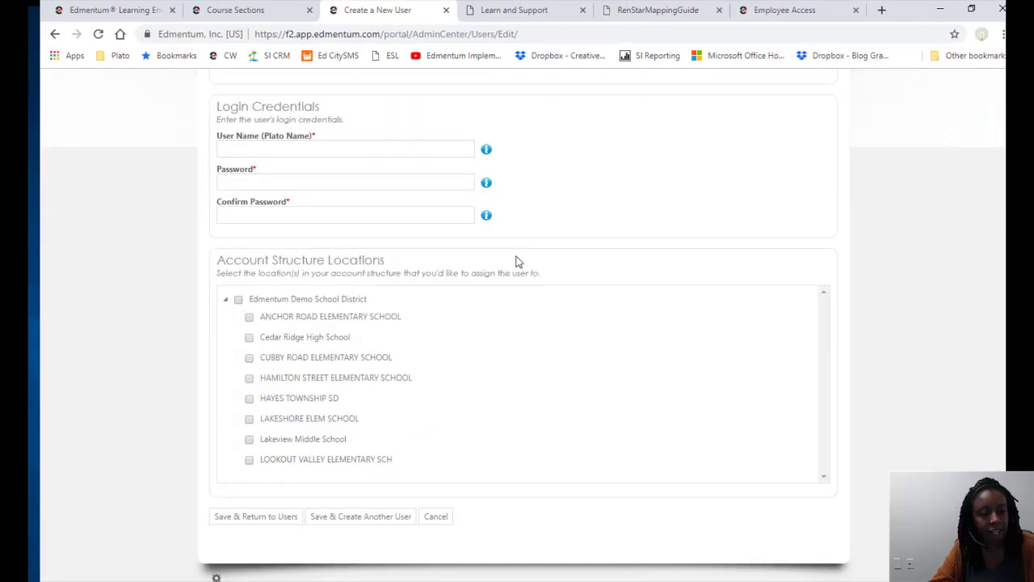
pyautogui.scroll(3, 517, 262)
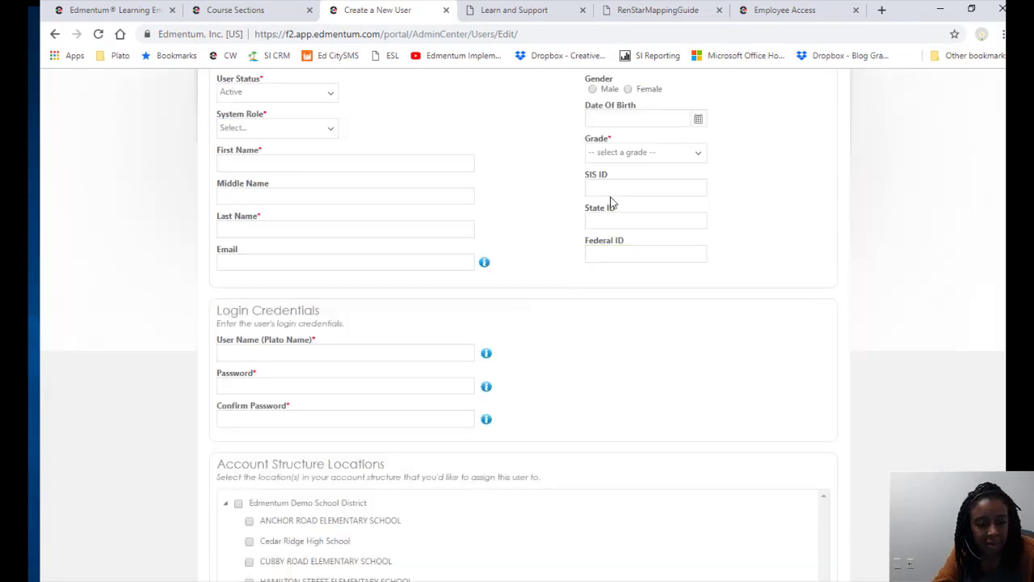
pyautogui.scroll(-1, 436, 256)
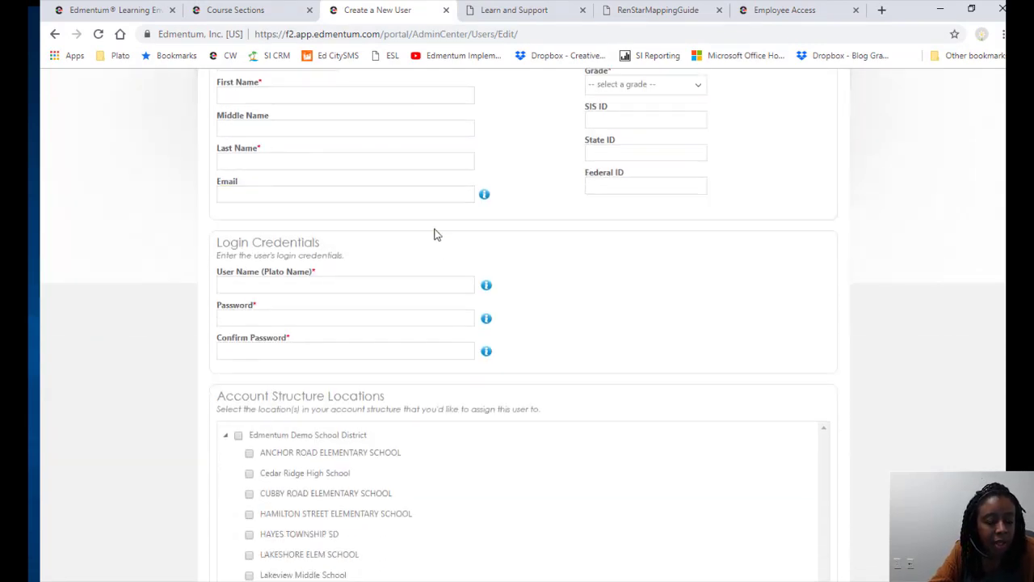
pyautogui.scroll(-1, 445, 251)
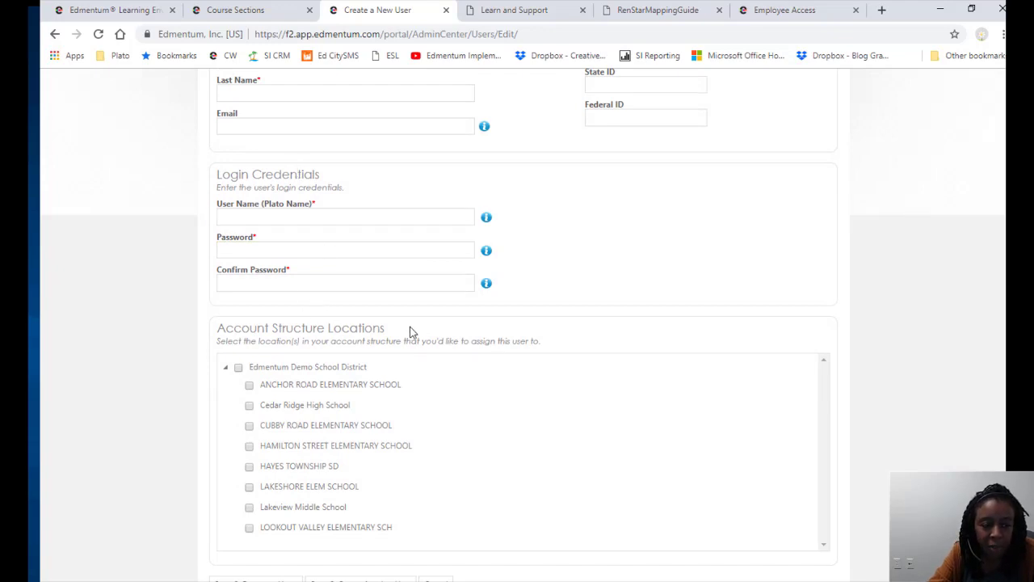
pyautogui.scroll(-1, 489, 326)
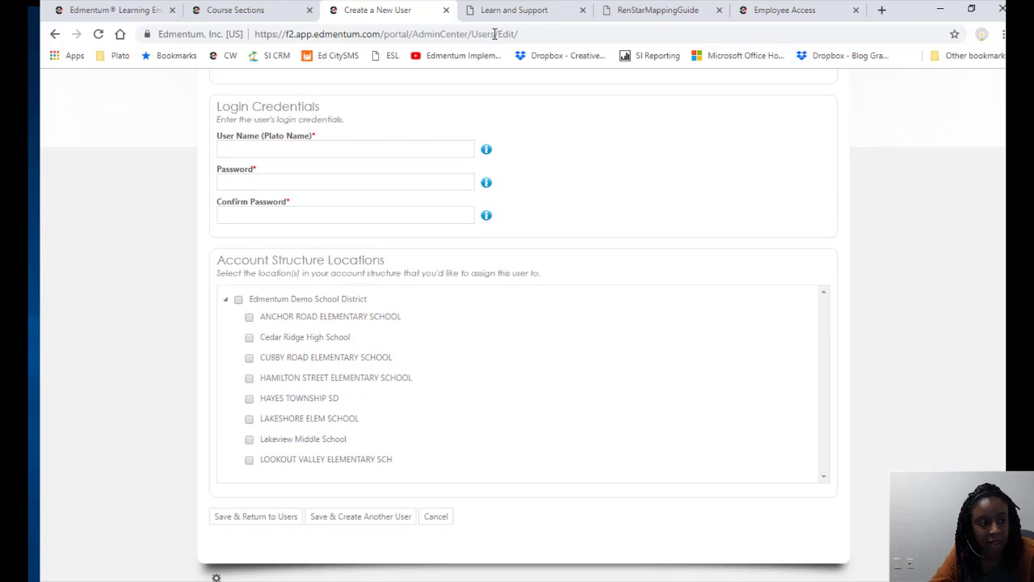
pyautogui.click(378, 186)
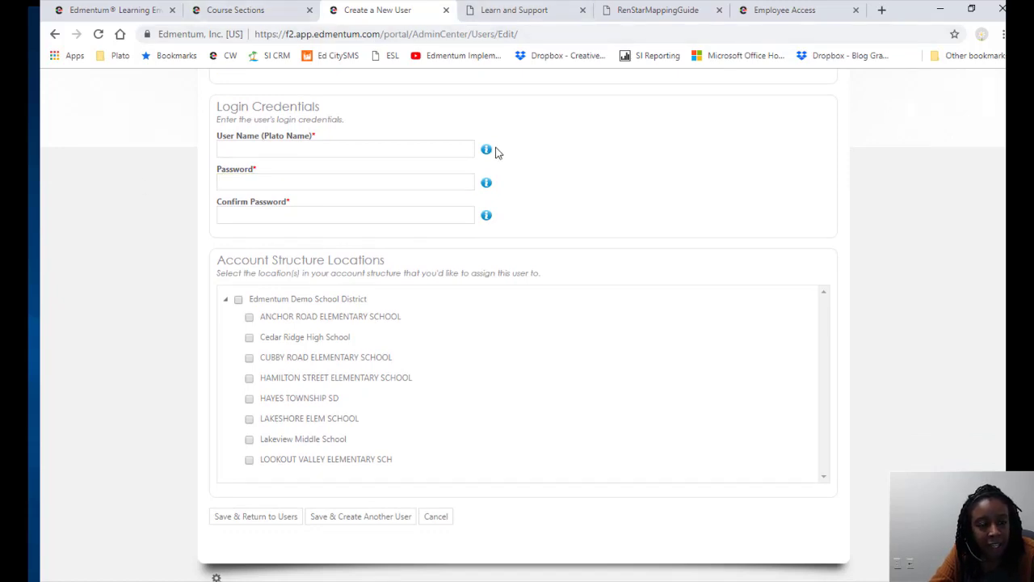
pyautogui.scroll(-2, 508, 189)
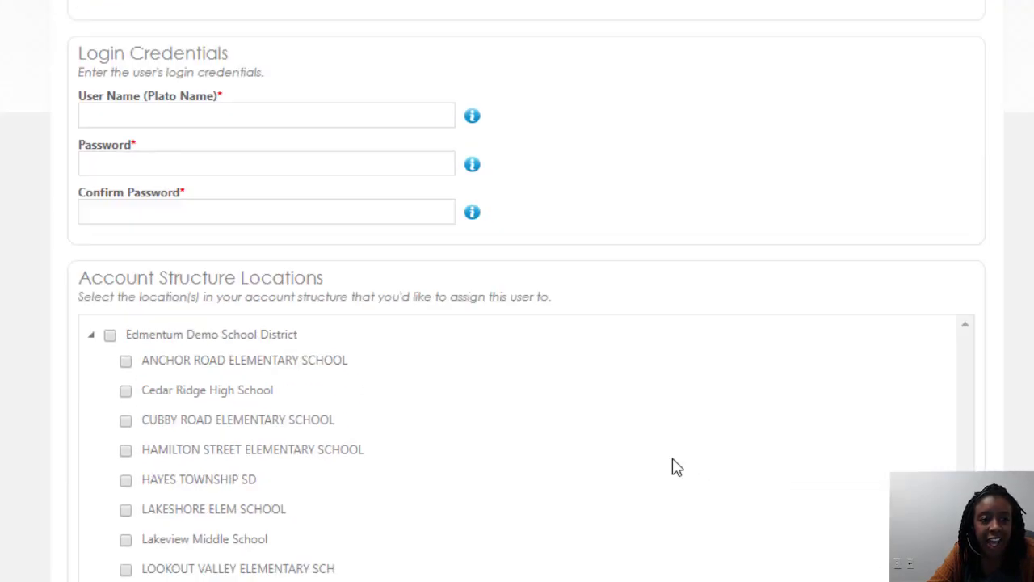
pyautogui.scroll(5, 619, 348)
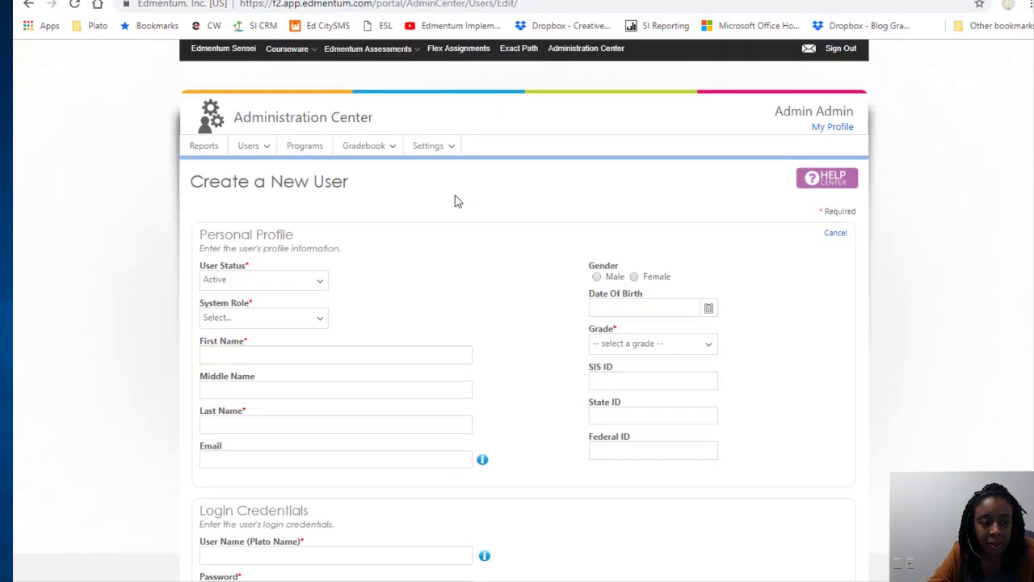
# Open Batch Processing for users and show its File Format Specifications
pyautogui.click(247, 152)
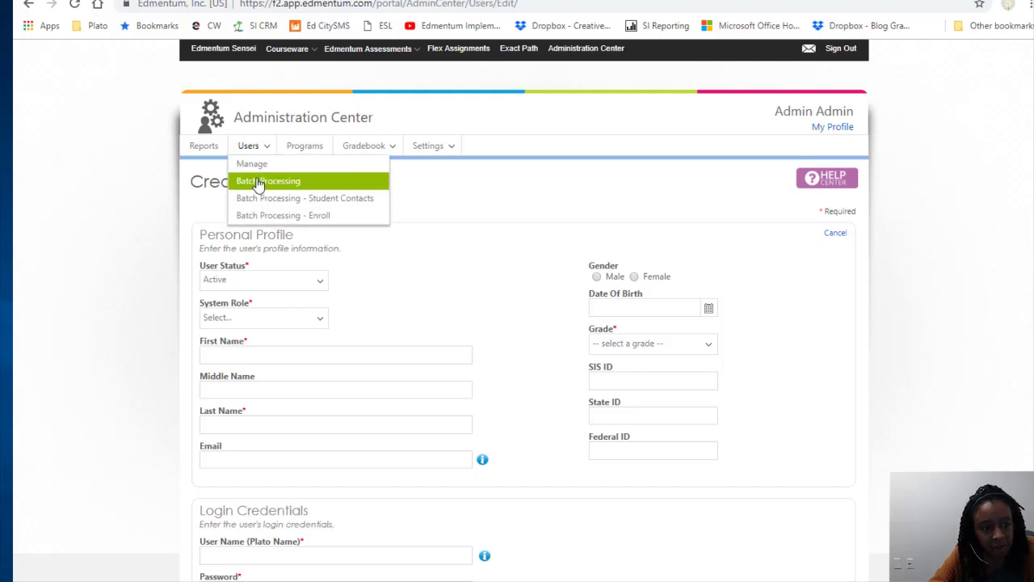
pyautogui.click(257, 181)
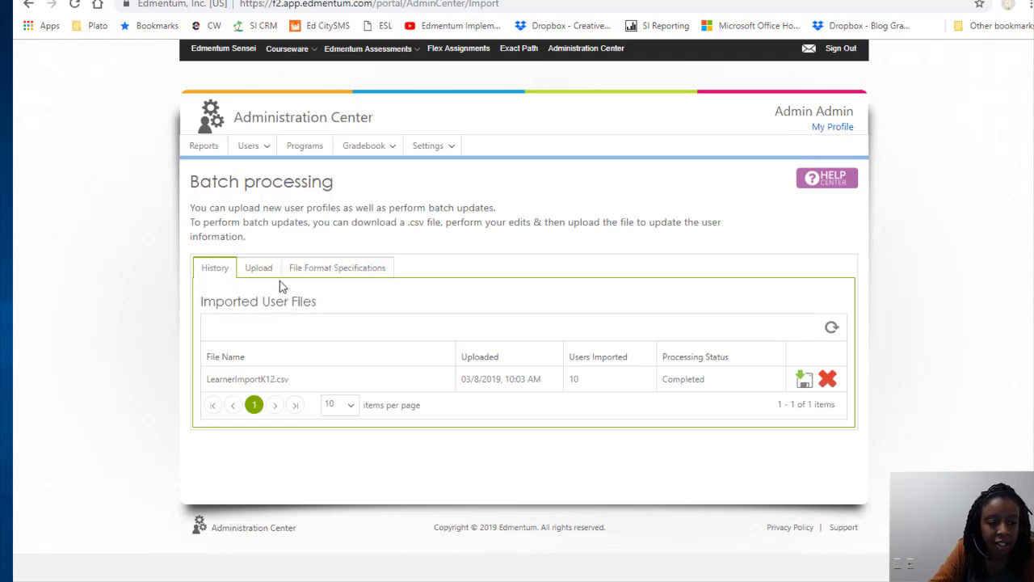
pyautogui.click(301, 280)
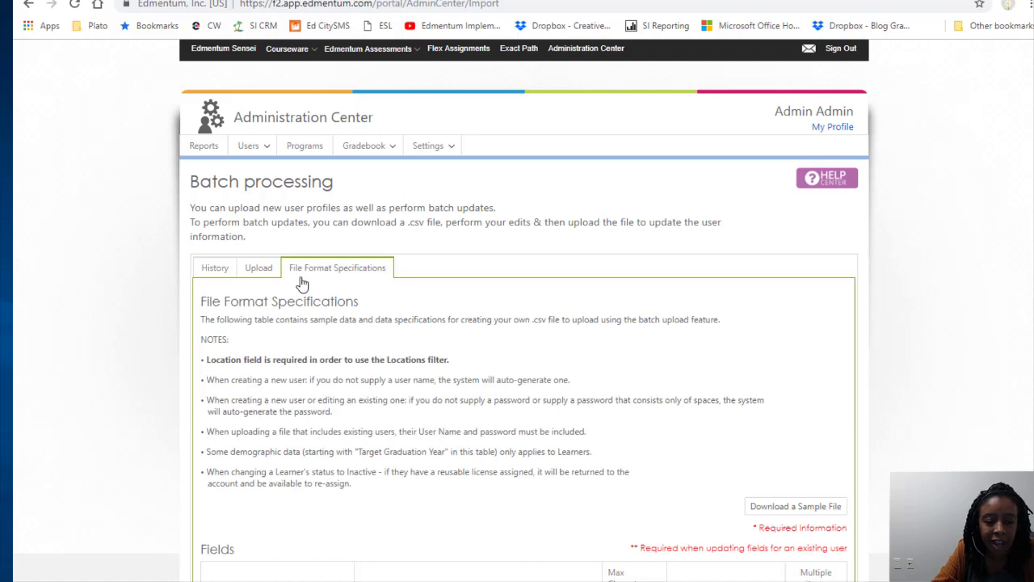
# Examine the file format notes and the table of required fields, predefined values and sample entries for the .csv upload
pyautogui.scroll(-3, 829, 346)
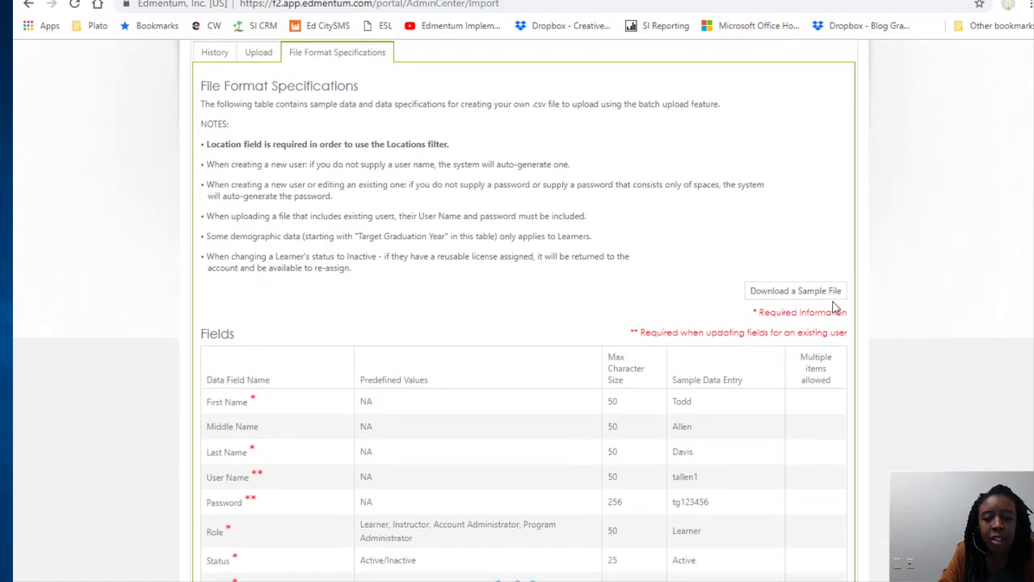
pyautogui.scroll(-2, 678, 257)
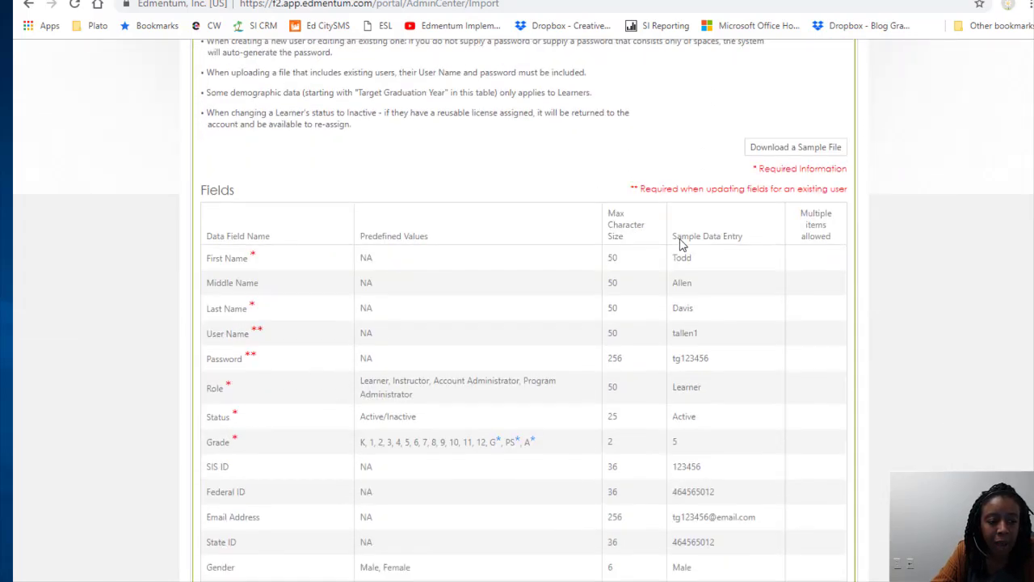
pyautogui.scroll(-1, 659, 256)
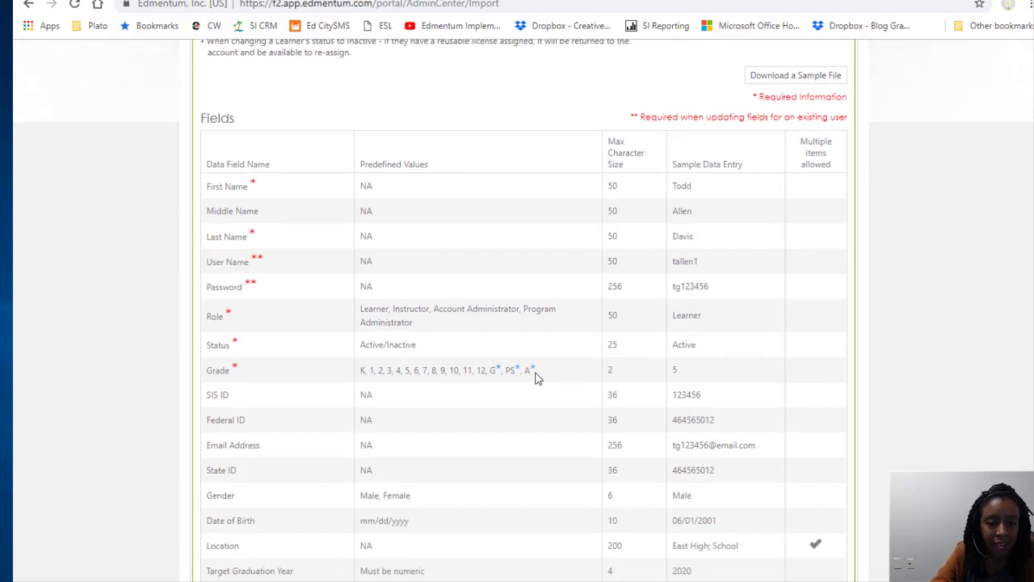
pyautogui.scroll(-1, 535, 377)
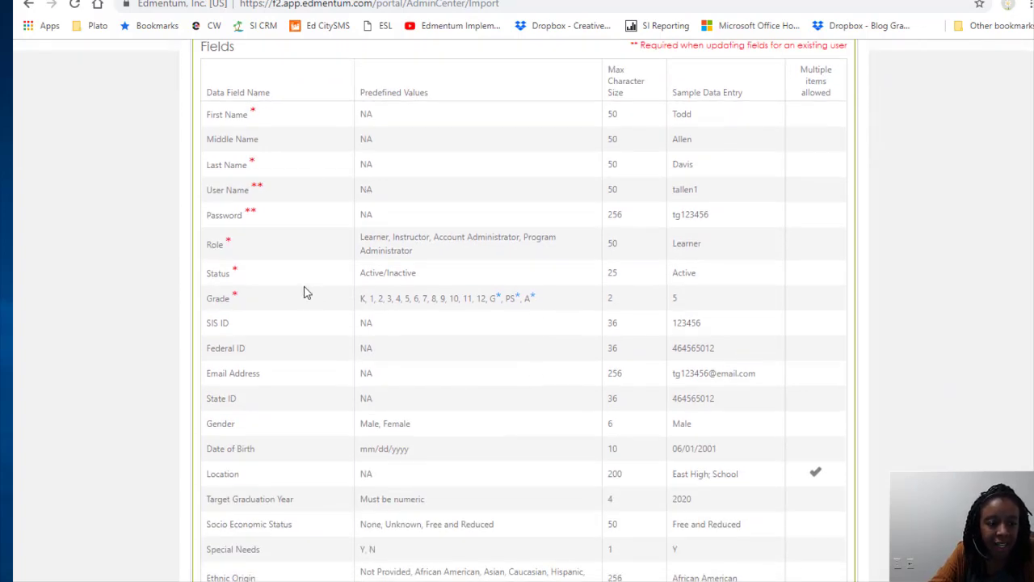
pyautogui.scroll(-1, 319, 287)
pyautogui.scroll(-1, 372, 273)
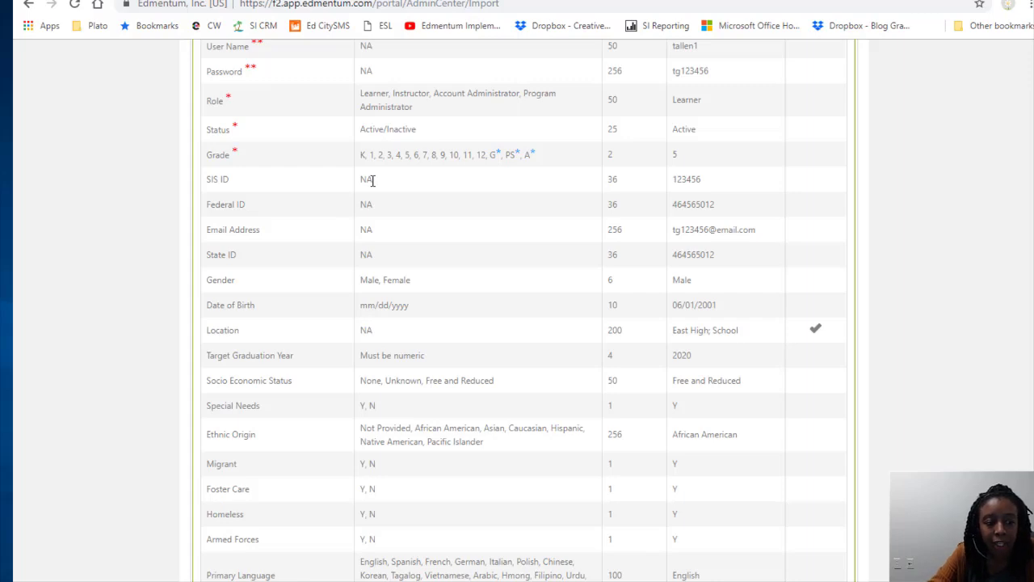
pyautogui.scroll(-1, 418, 224)
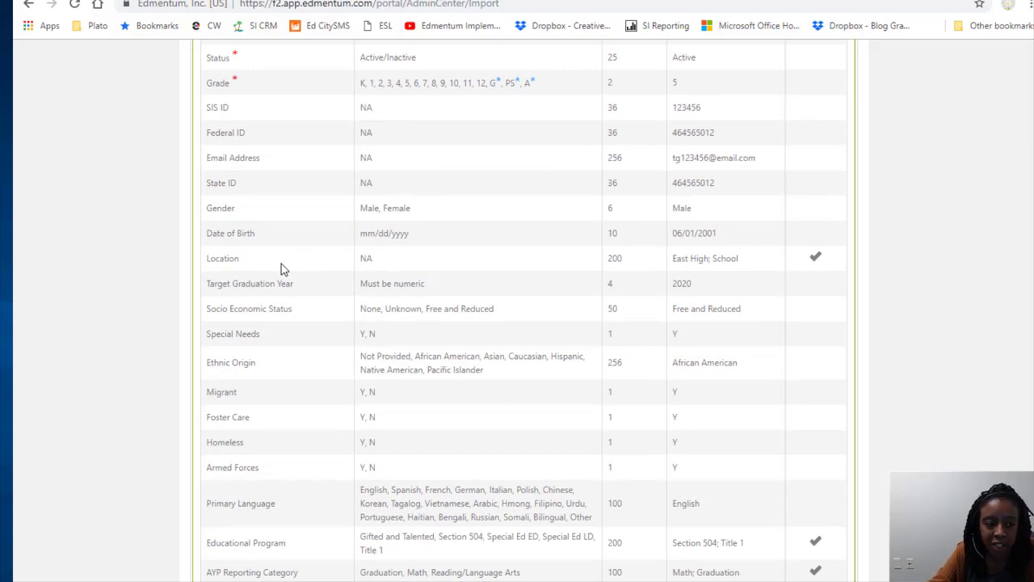
pyautogui.scroll(7, 482, 340)
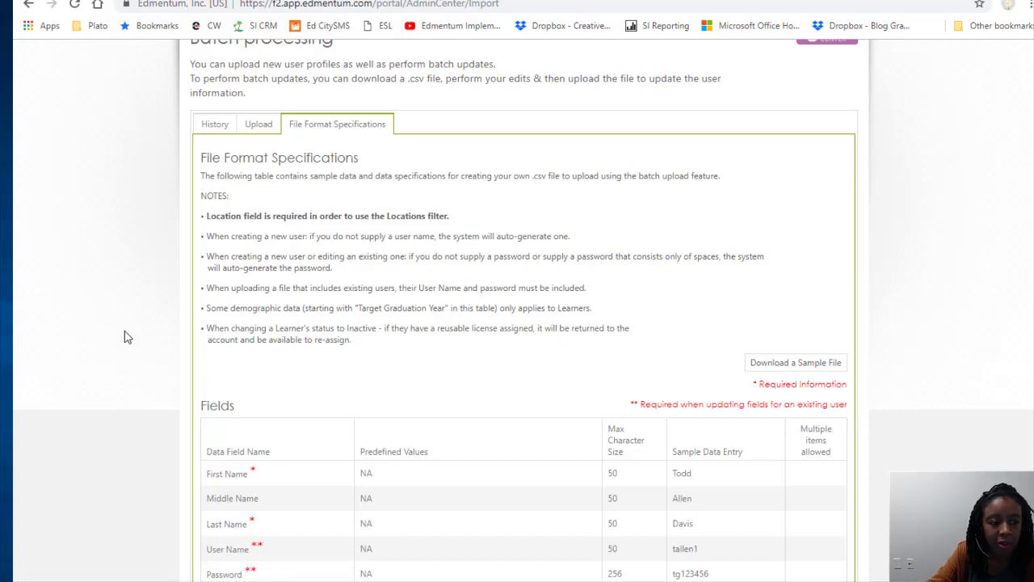
# View the New User Import upload form and the history of imported user files
pyautogui.click(258, 128)
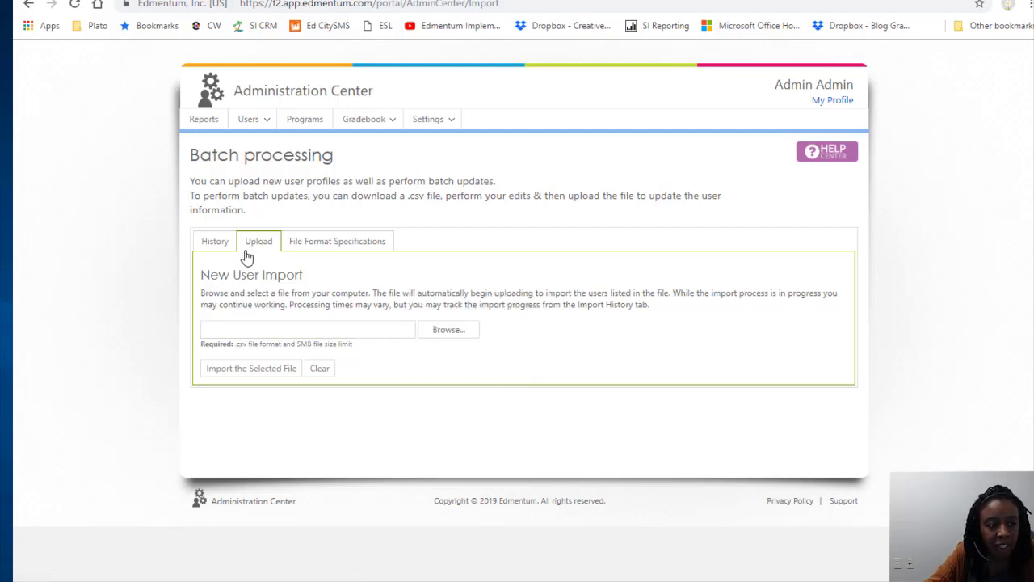
pyautogui.click(209, 254)
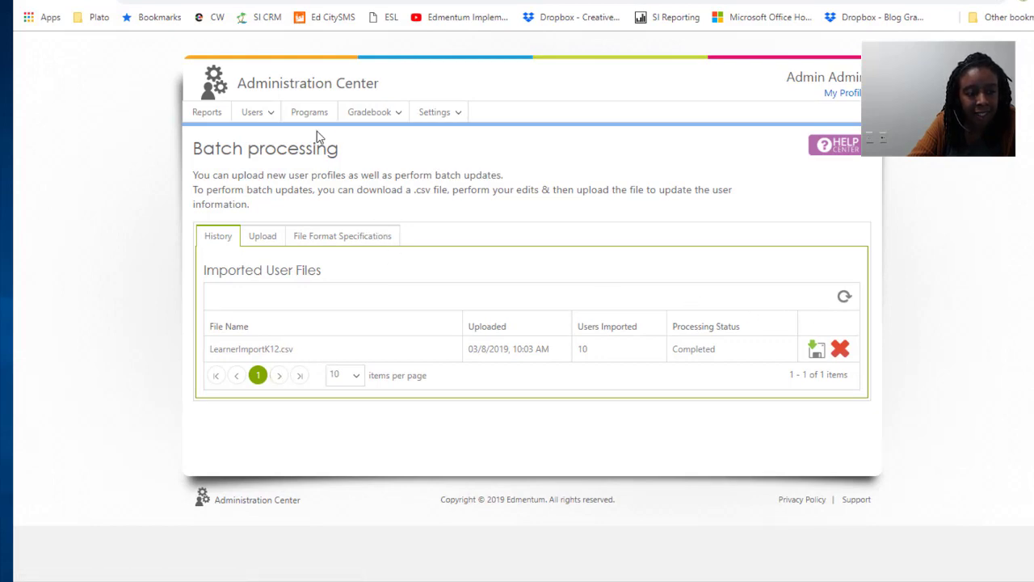
# Return to the Manage Users list and view the options of the Roles filter
pyautogui.click(269, 118)
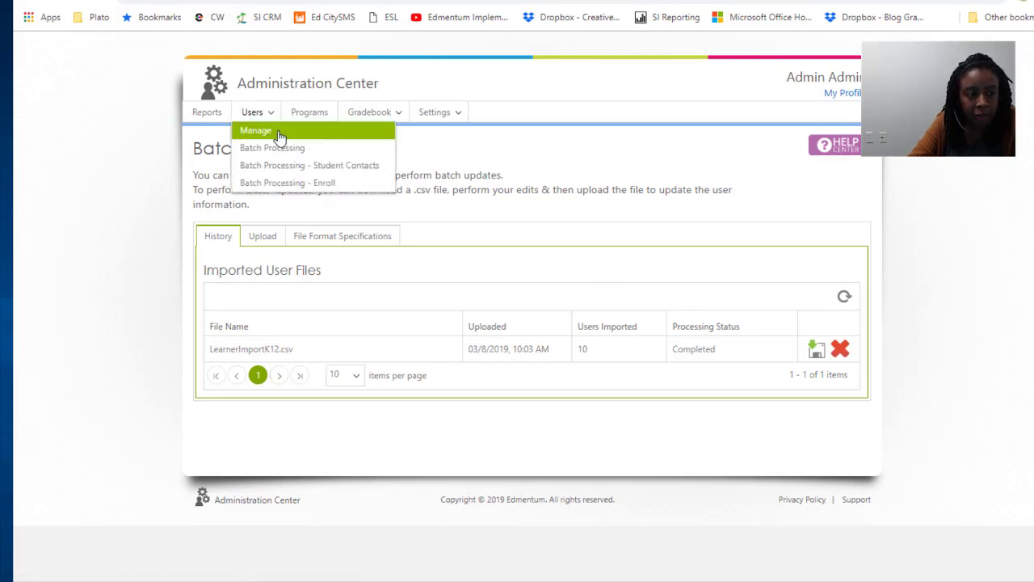
pyautogui.click(323, 166)
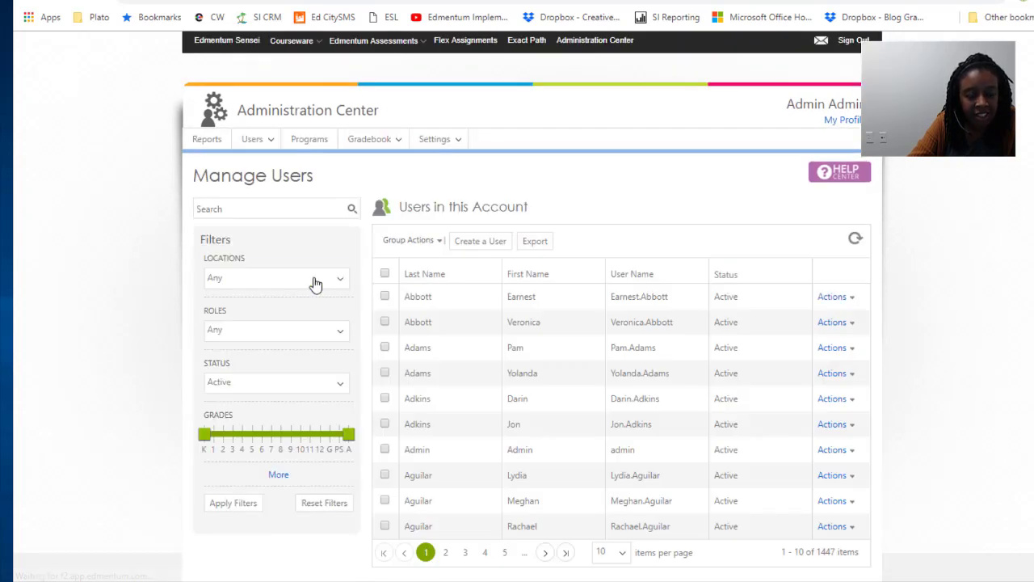
pyautogui.scroll(-1, 316, 284)
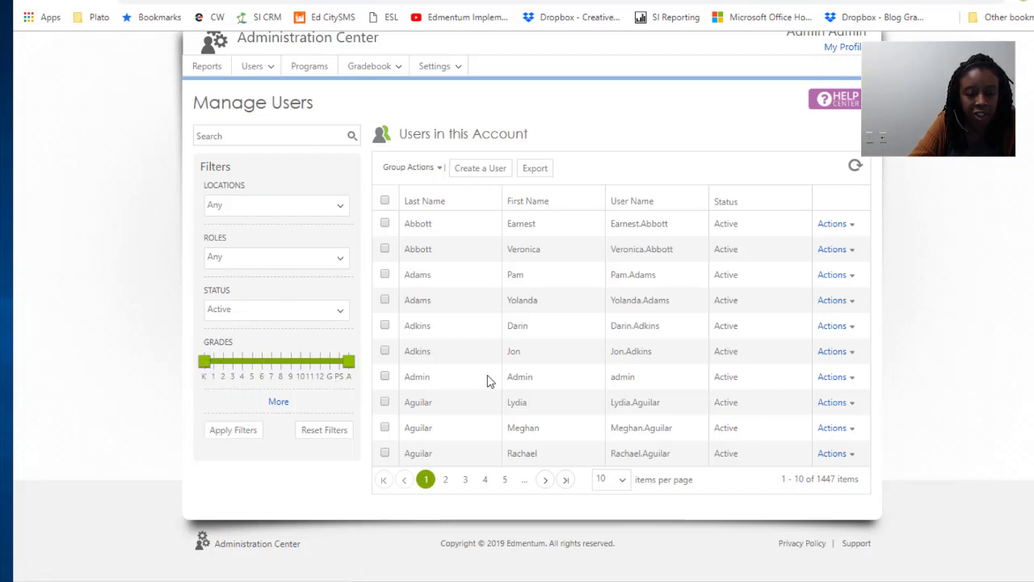
pyautogui.scroll(-1, 493, 382)
pyautogui.scroll(1, 501, 381)
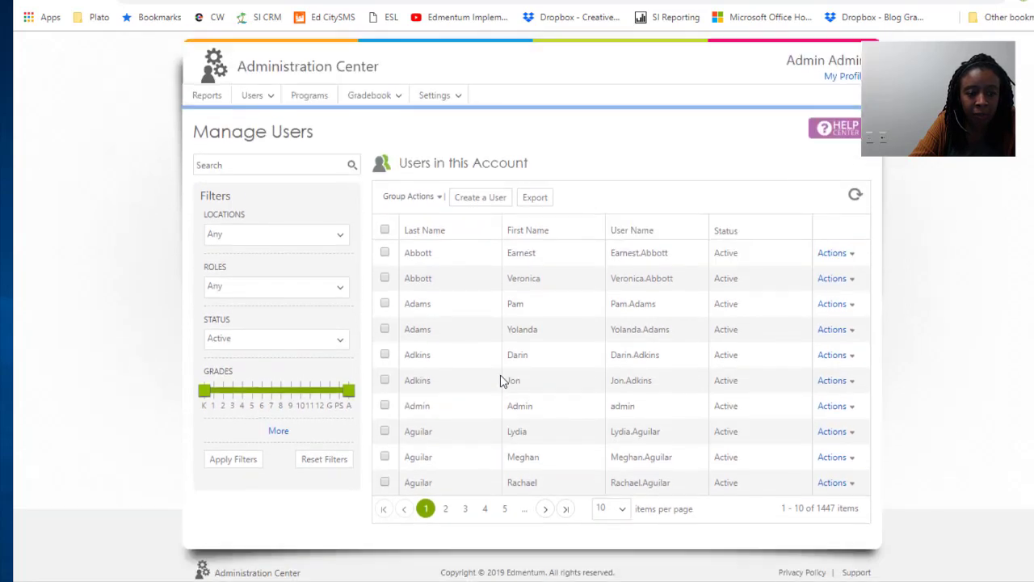
pyautogui.click(329, 289)
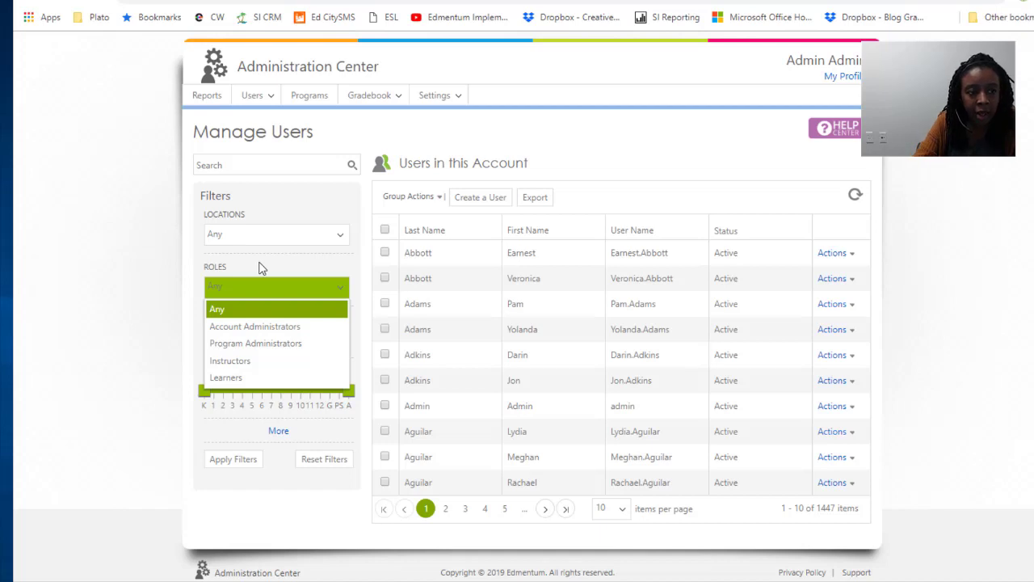
pyautogui.scroll(1, 293, 213)
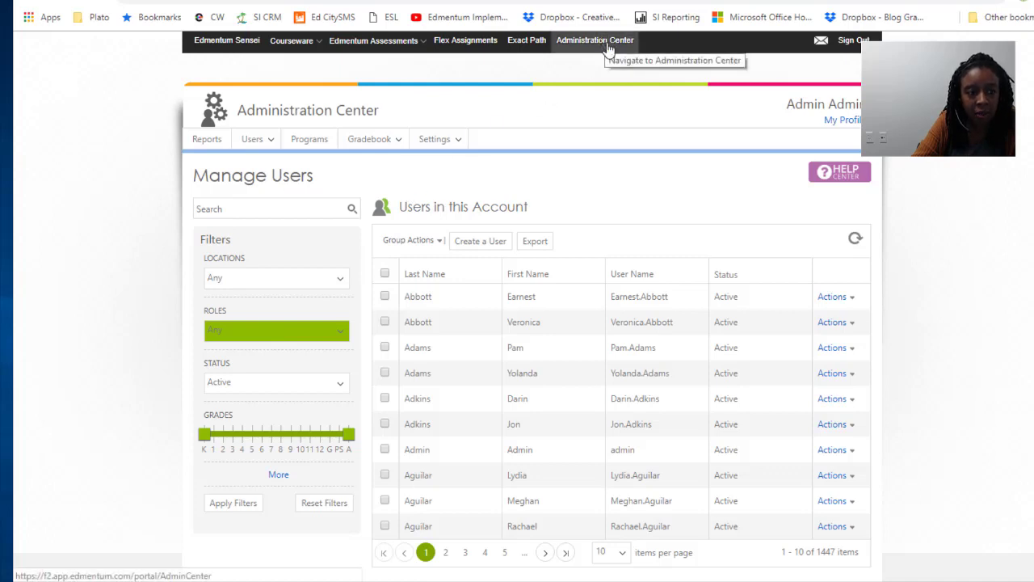
# Reload the Manage Users list and reopen the Batch Processing page for users
pyautogui.moveTo(252, 139)
pyautogui.click(262, 159)
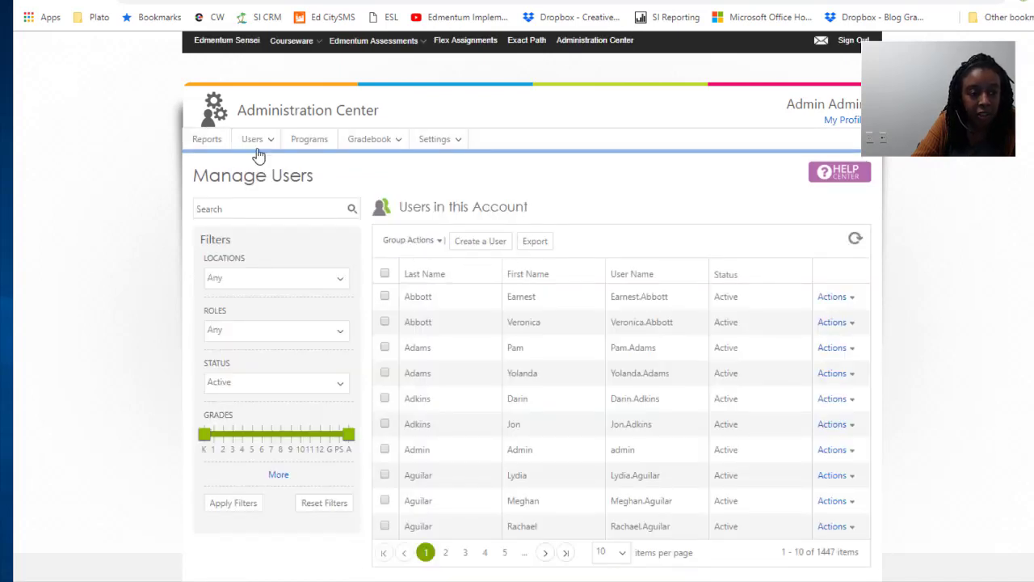
pyautogui.moveTo(255, 141)
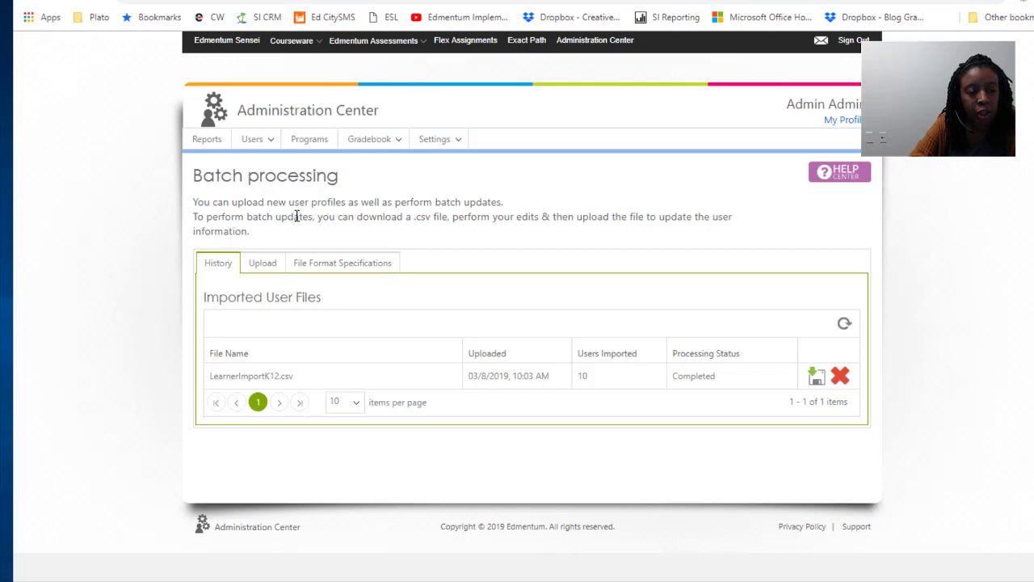
# Review the batch processing file format specifications, the New User Import form and the import history
pyautogui.click(332, 263)
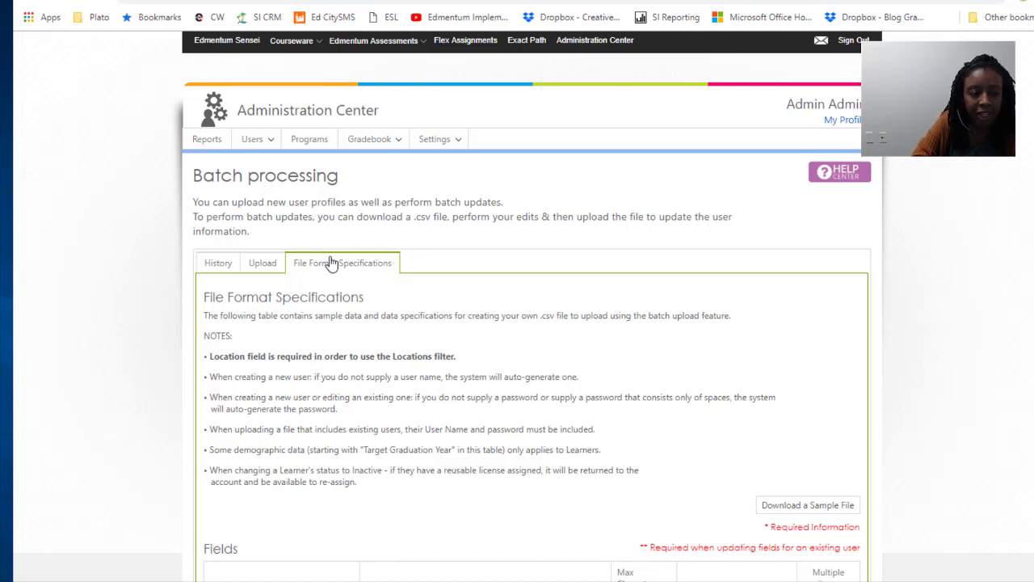
pyautogui.click(257, 267)
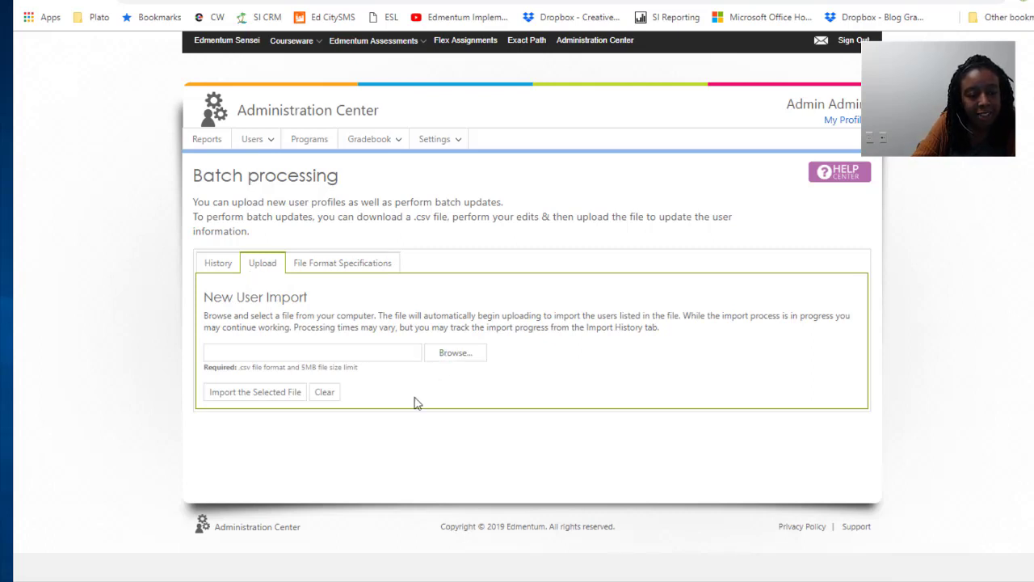
pyautogui.click(203, 262)
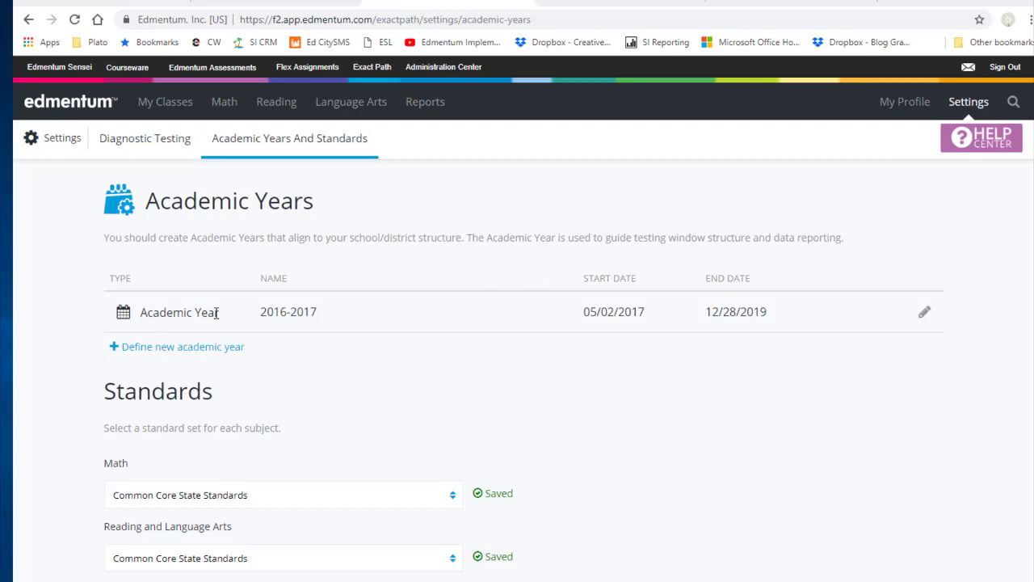
# Start defining a new academic year named 2018-2019, view its type and date options, and discard the entry
pyautogui.click(185, 354)
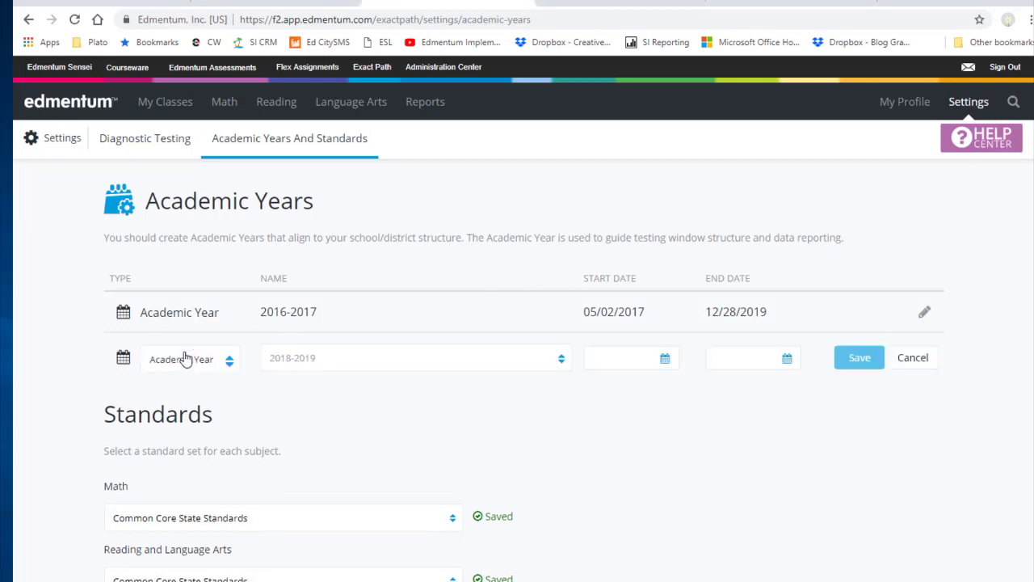
pyautogui.click(192, 368)
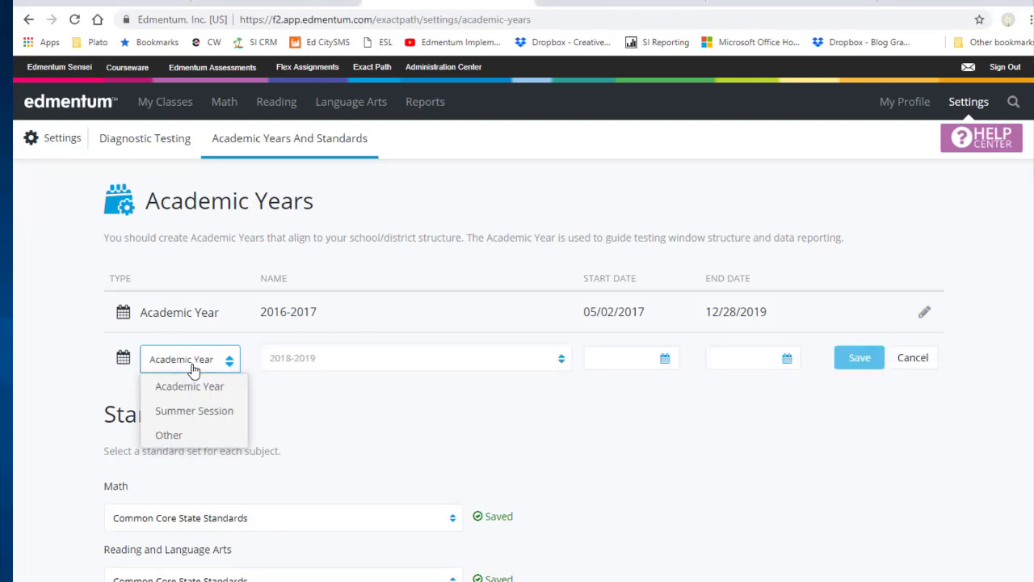
pyautogui.click(194, 369)
pyautogui.click(312, 364)
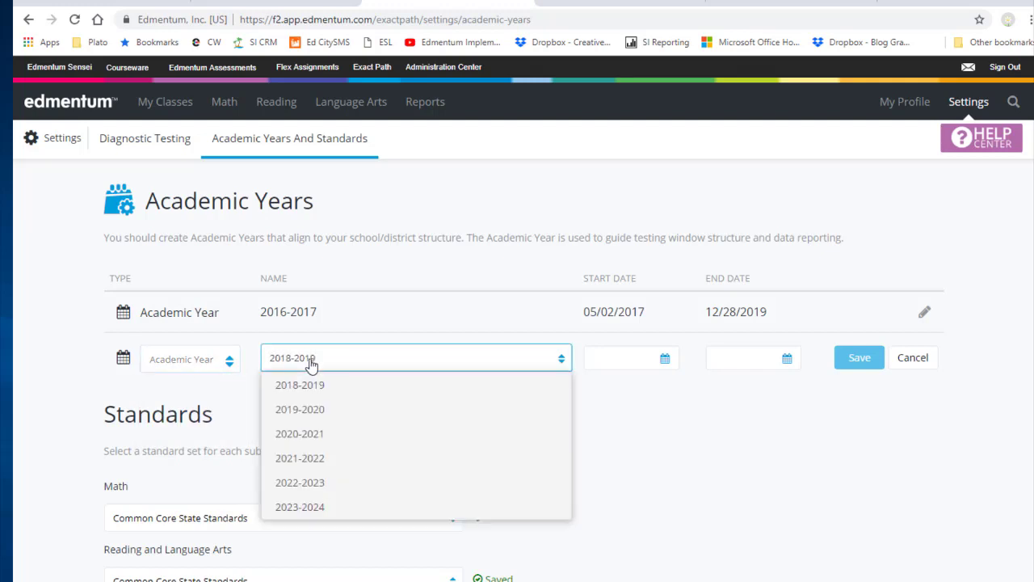
pyautogui.click(300, 384)
pyautogui.click(616, 358)
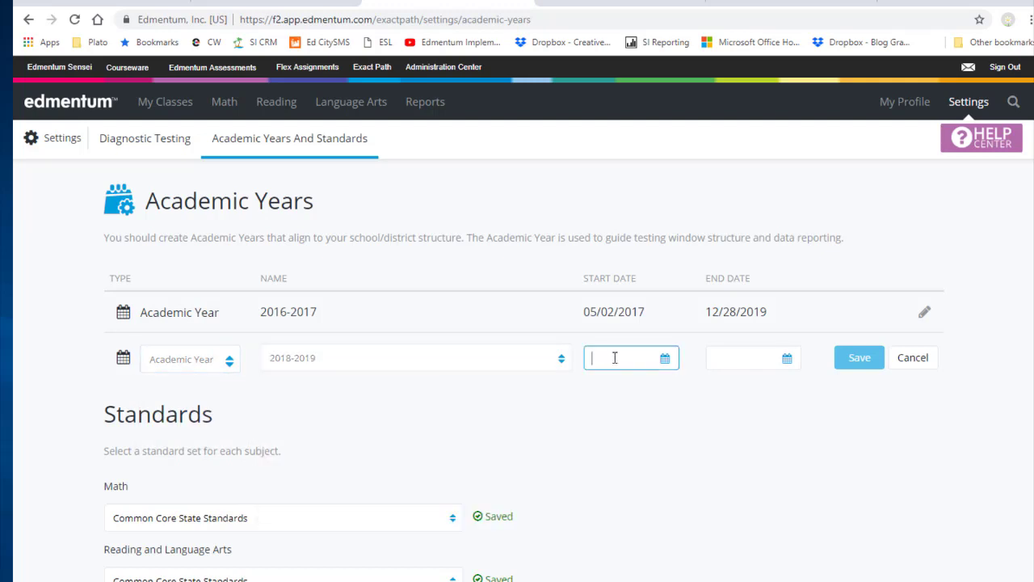
pyautogui.click(665, 364)
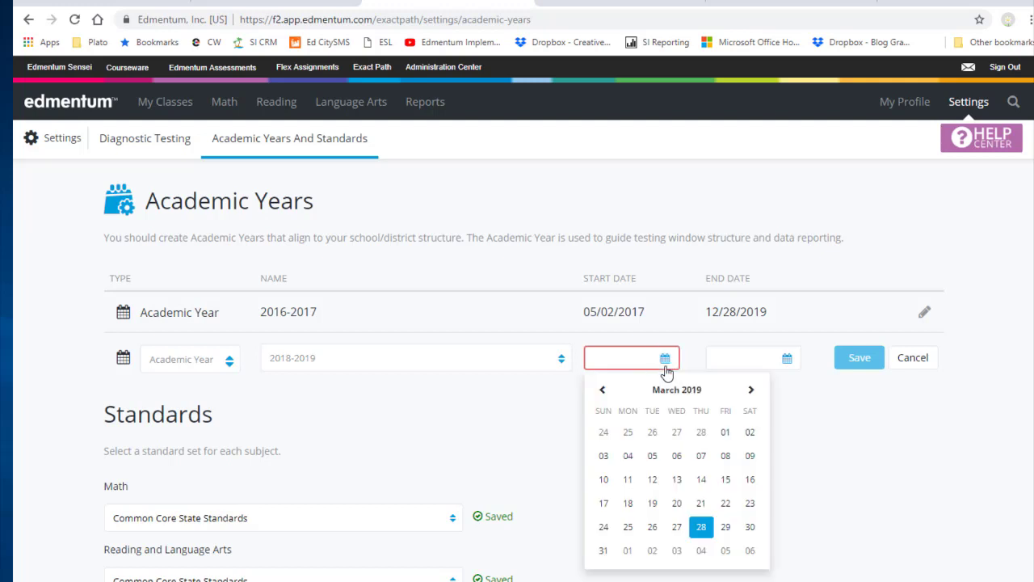
pyautogui.click(796, 371)
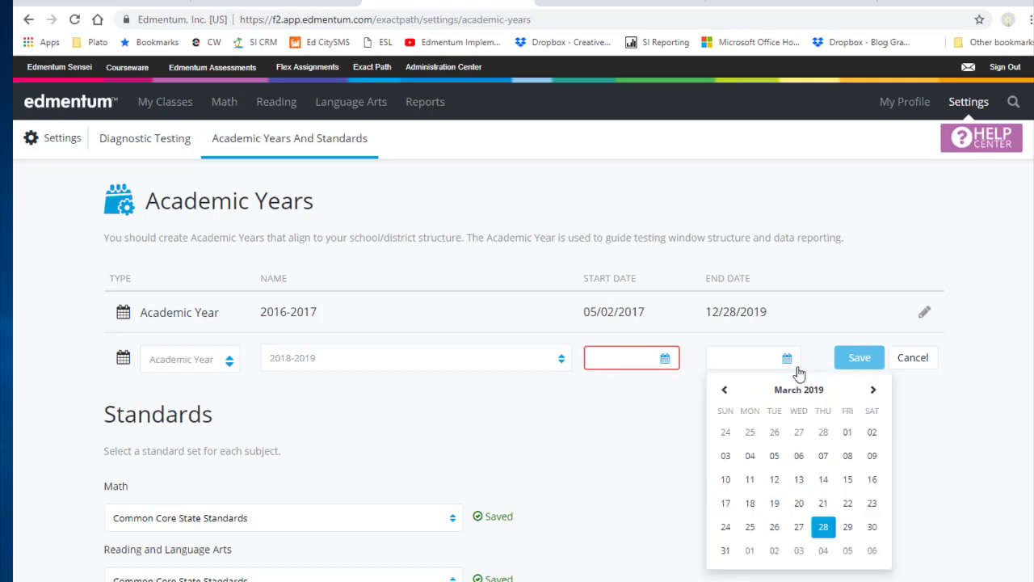
pyautogui.click(797, 371)
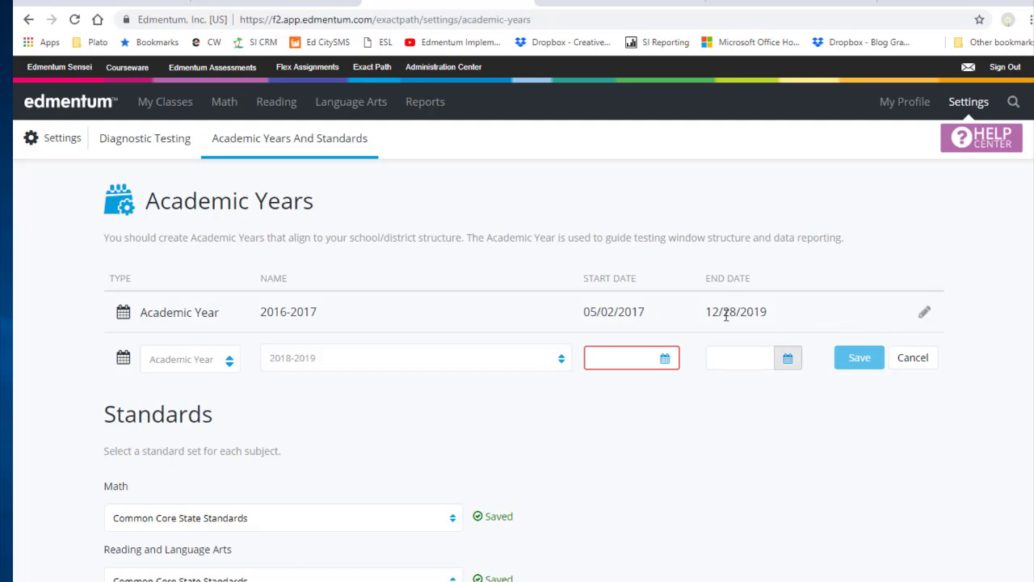
pyautogui.click(917, 359)
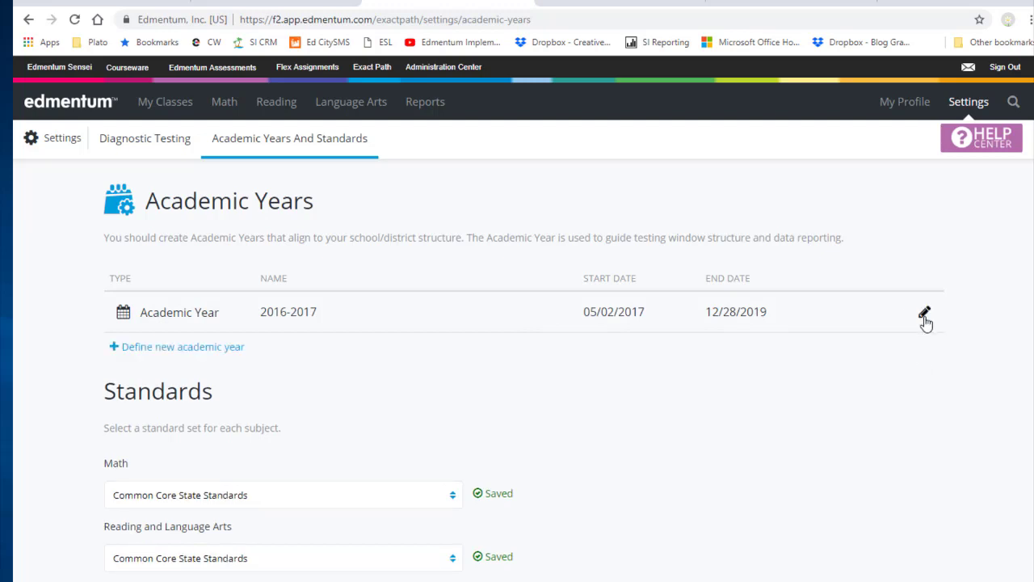
# Open the 2016-2017 academic year for editing, check its start and end date fields, and save it
pyautogui.click(925, 315)
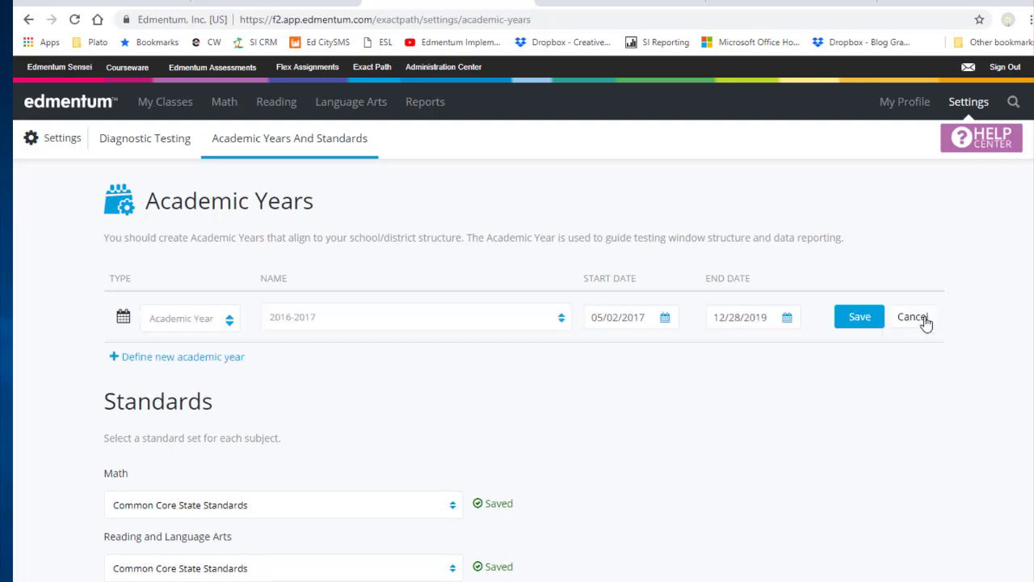
pyautogui.click(788, 323)
pyautogui.click(662, 323)
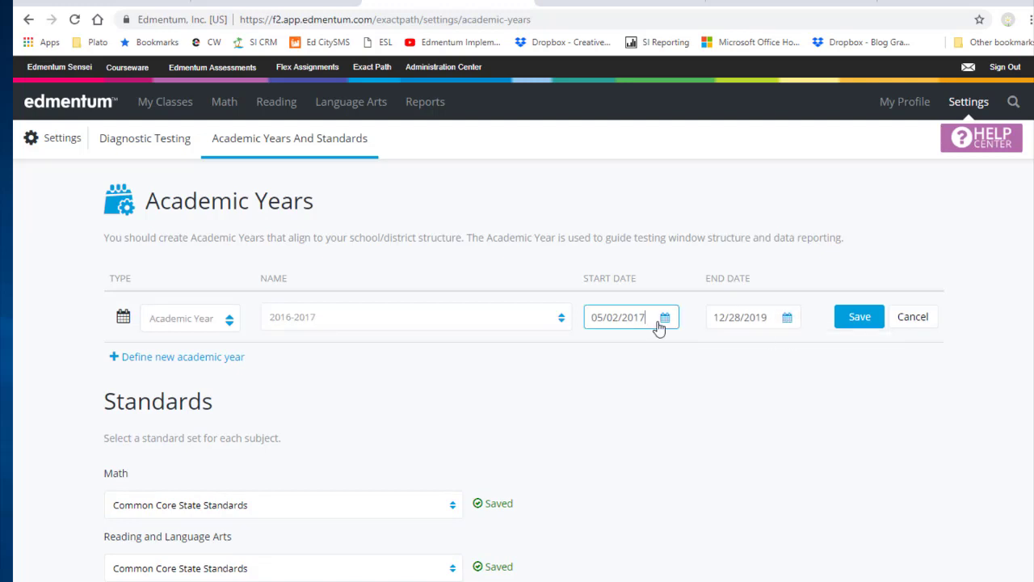
pyautogui.click(853, 325)
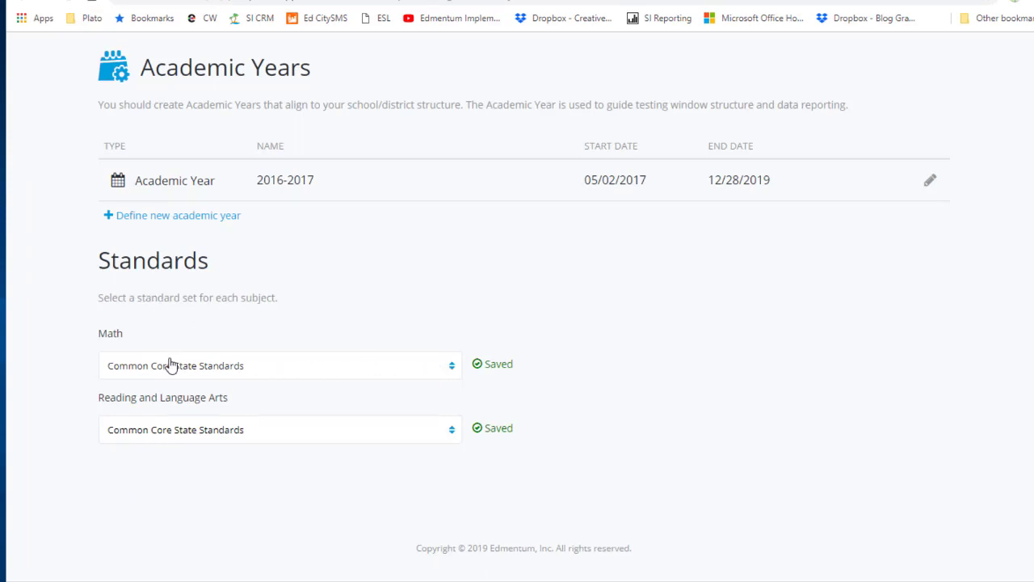
# View the standard sets offered for Math and for Reading and Language Arts, and go to the Diagnostic Testing settings
pyautogui.click(261, 380)
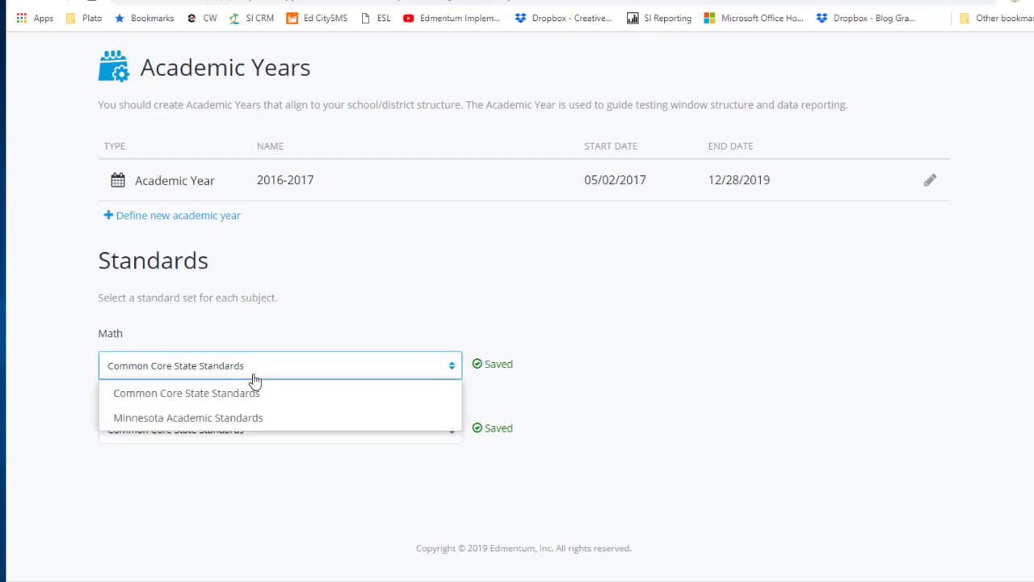
pyautogui.click(262, 382)
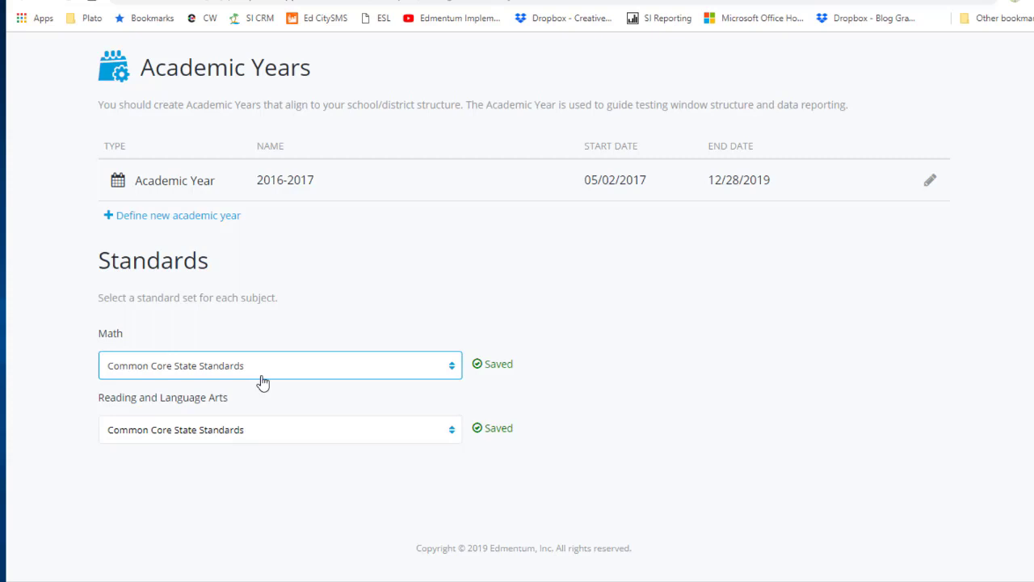
pyautogui.click(262, 441)
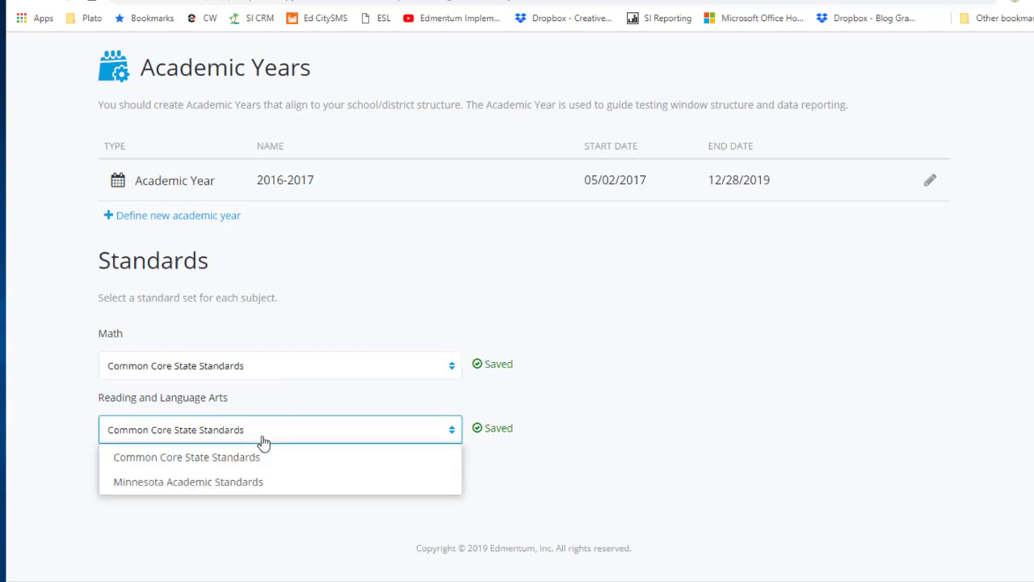
pyautogui.click(339, 402)
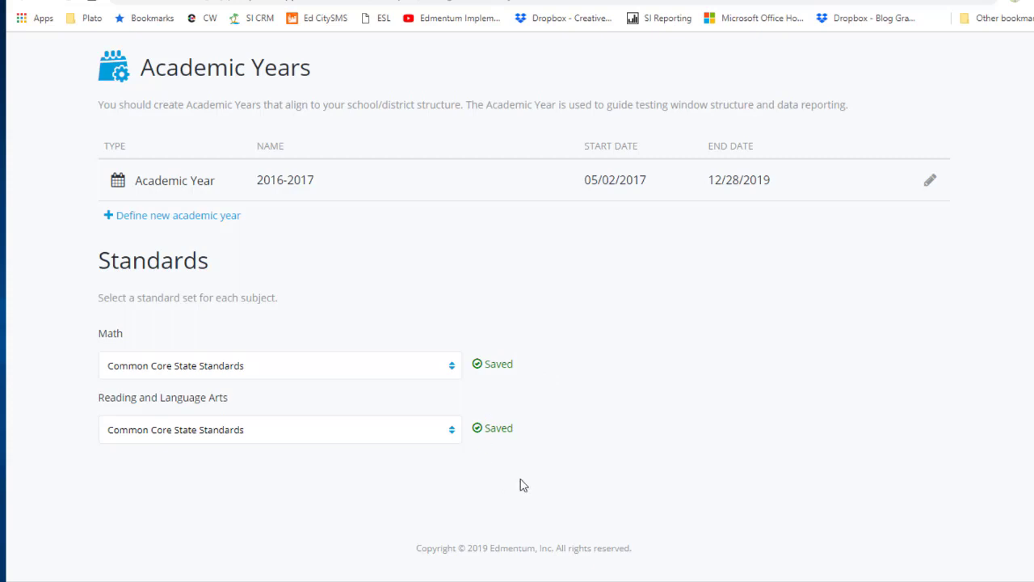
pyautogui.scroll(2, 522, 485)
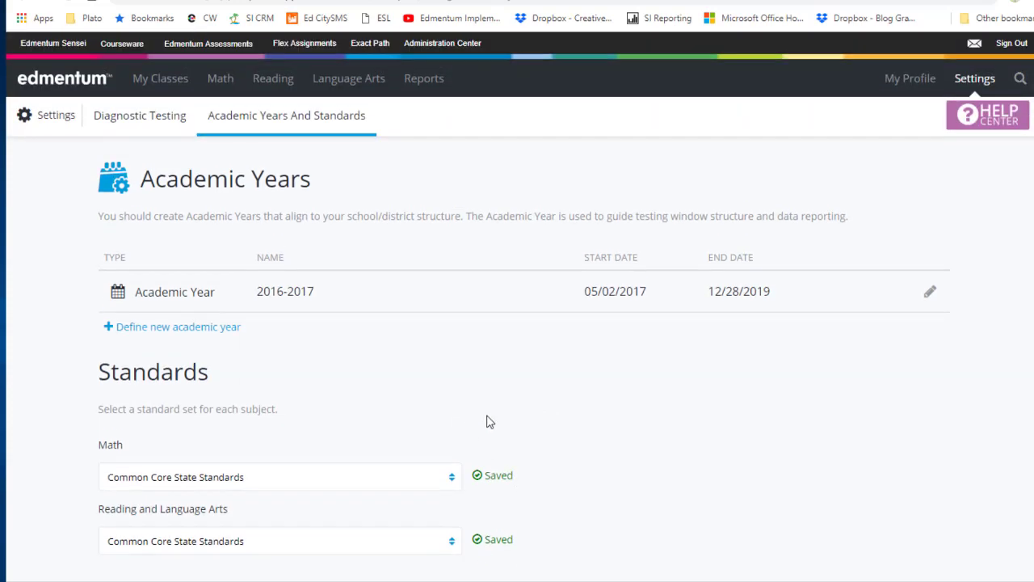
pyautogui.click(136, 129)
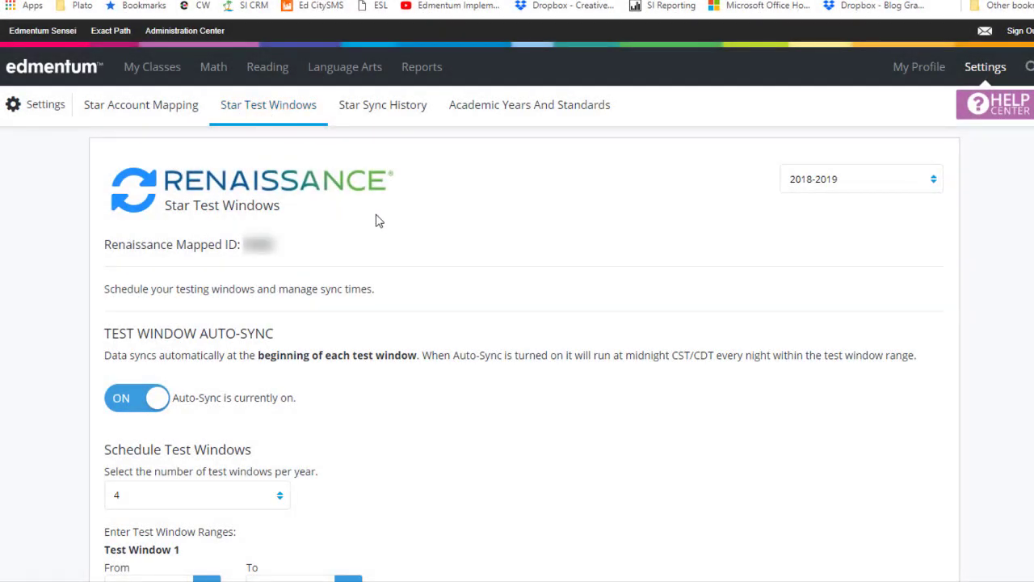
# Examine the auto-sync setting and the scheduled window ranges on the Renaissance Star Test Windows page
pyautogui.scroll(-3, 422, 238)
pyautogui.scroll(-1, 281, 365)
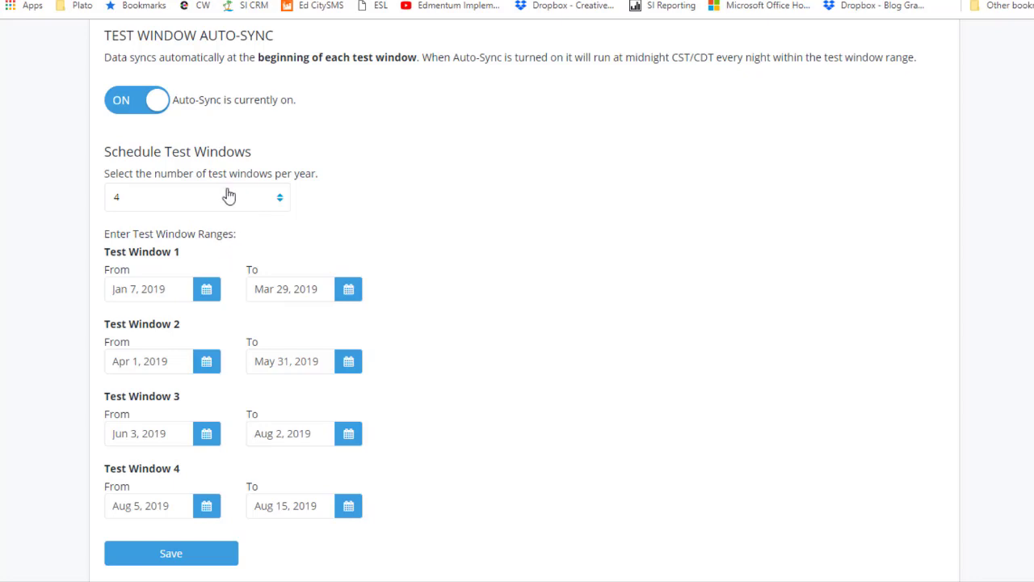
pyautogui.scroll(1, 379, 225)
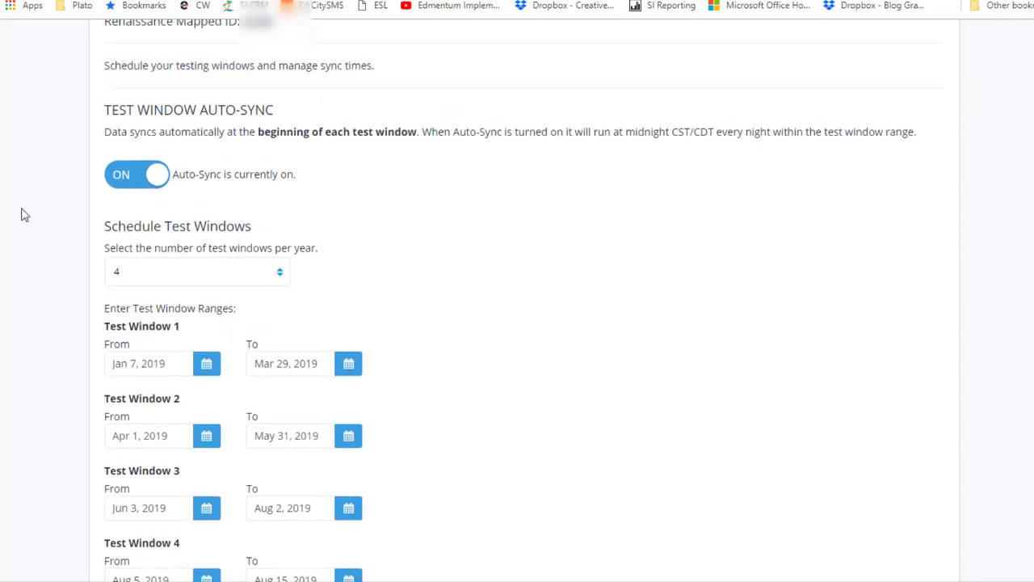
pyautogui.scroll(-1, 312, 218)
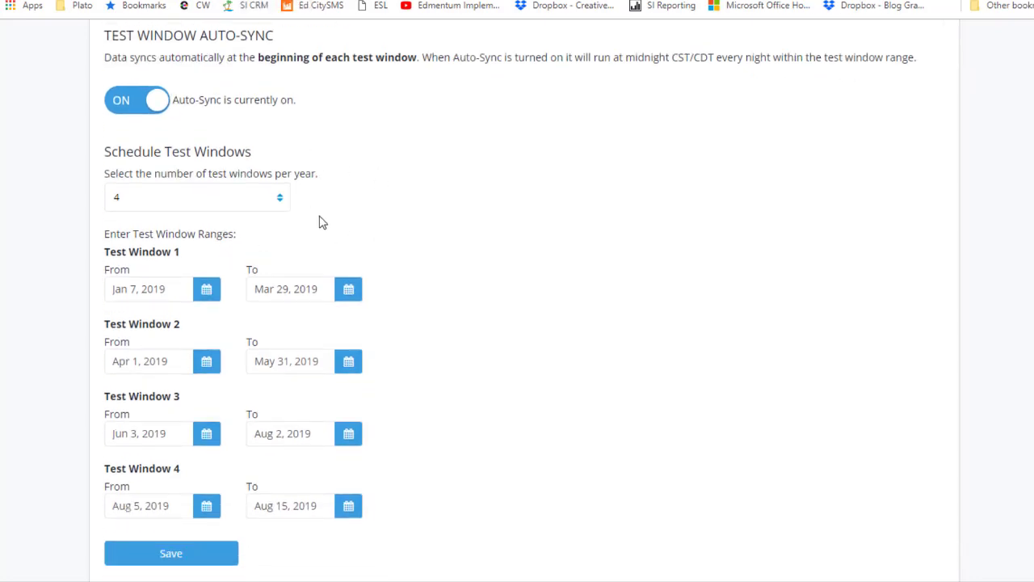
pyautogui.scroll(-1, 357, 215)
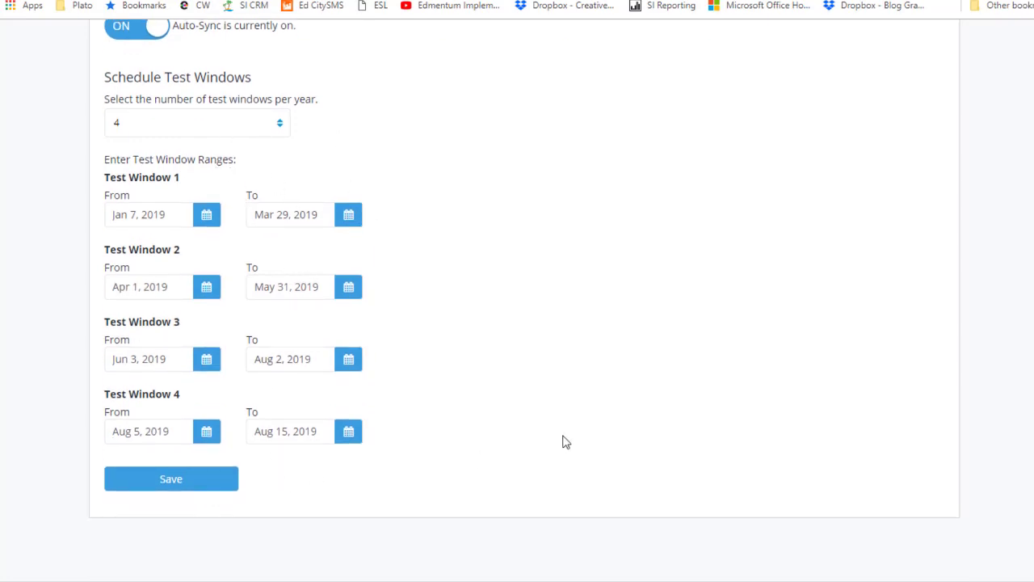
# Open the Renaissance Integration Guide for Exact Path from the help center and look through its steps
pyautogui.scroll(1, 832, 400)
pyautogui.scroll(3, 840, 388)
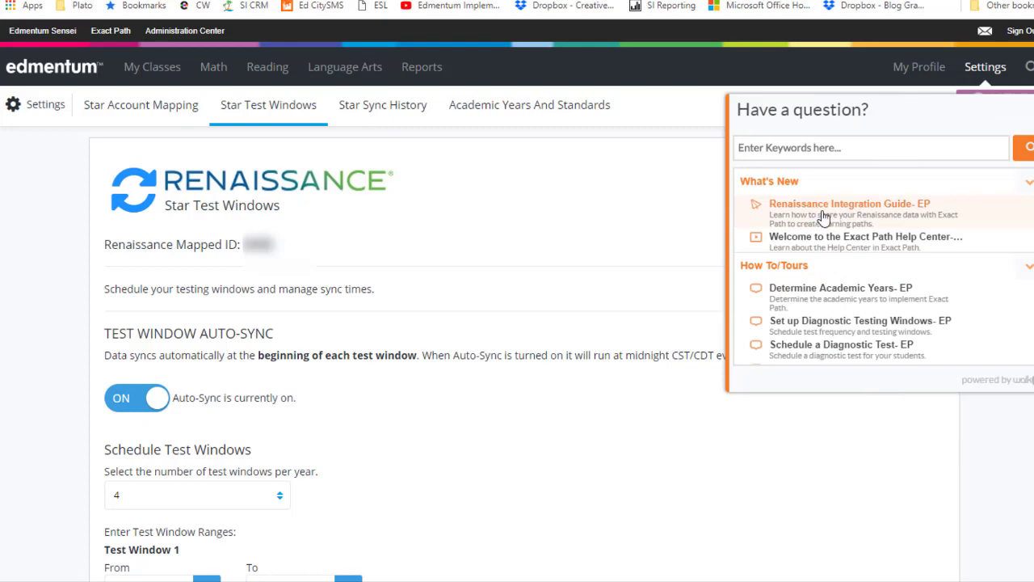
pyautogui.click(823, 211)
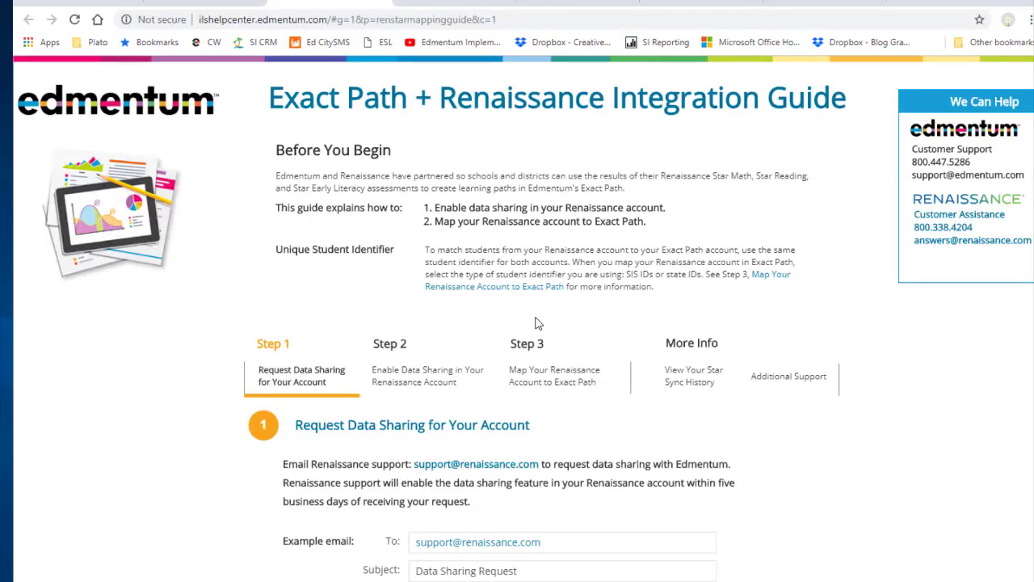
pyautogui.scroll(-5, 517, 388)
pyautogui.scroll(5, 533, 418)
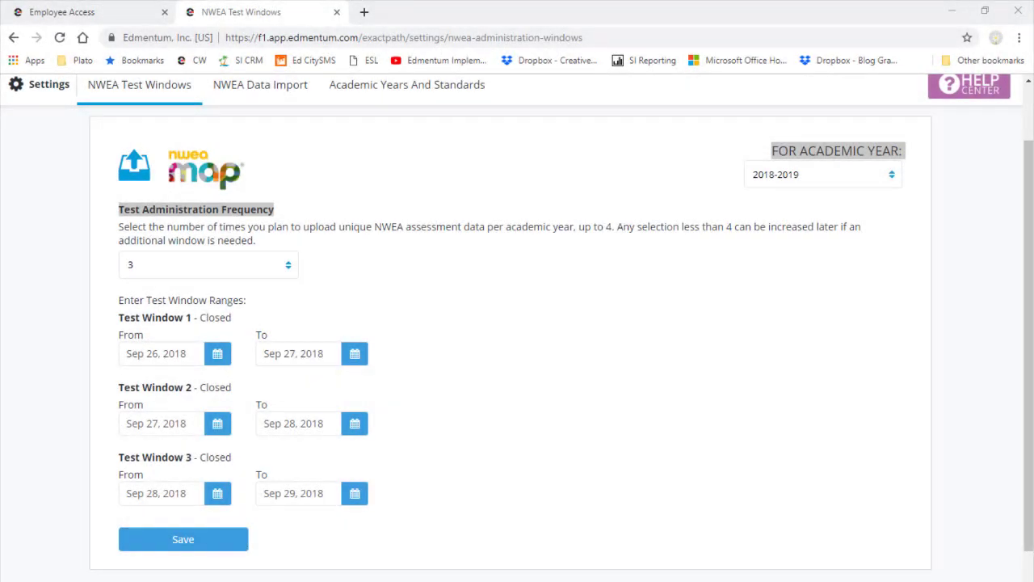
# Examine the test administration frequency and window ranges on the NWEA Test Windows page
pyautogui.scroll(1, 401, 515)
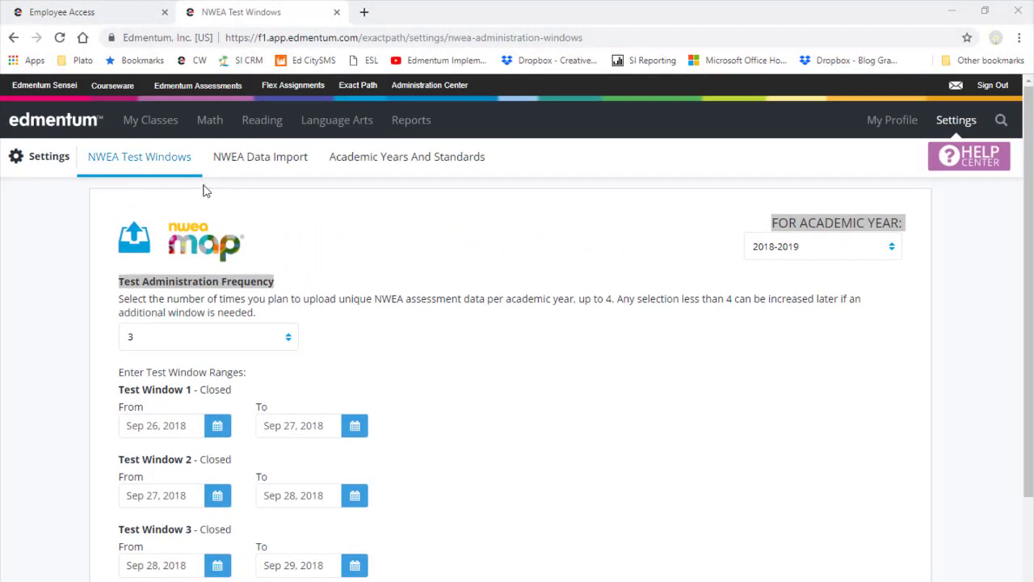
pyautogui.scroll(-1, 348, 291)
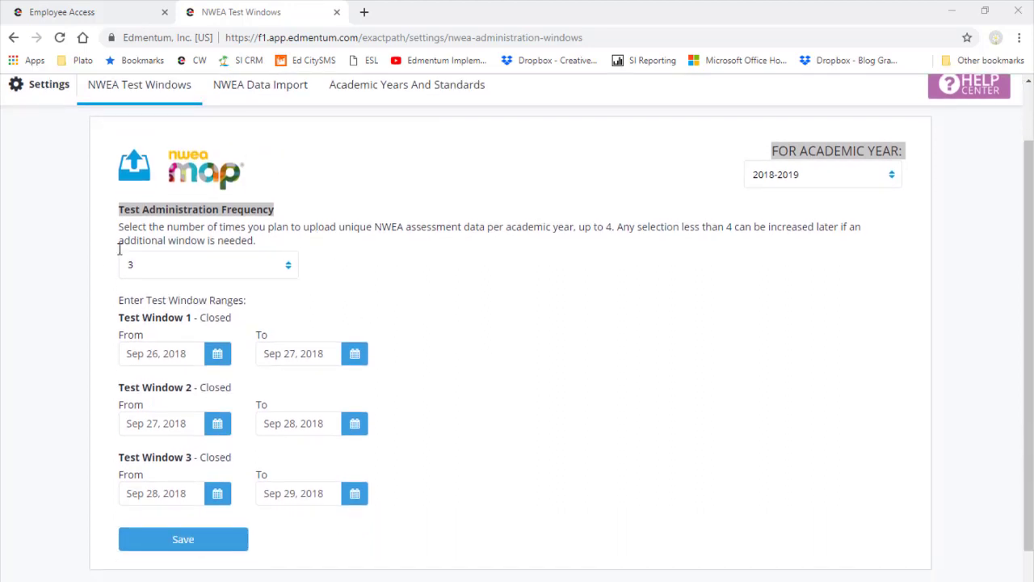
pyautogui.scroll(1, 478, 460)
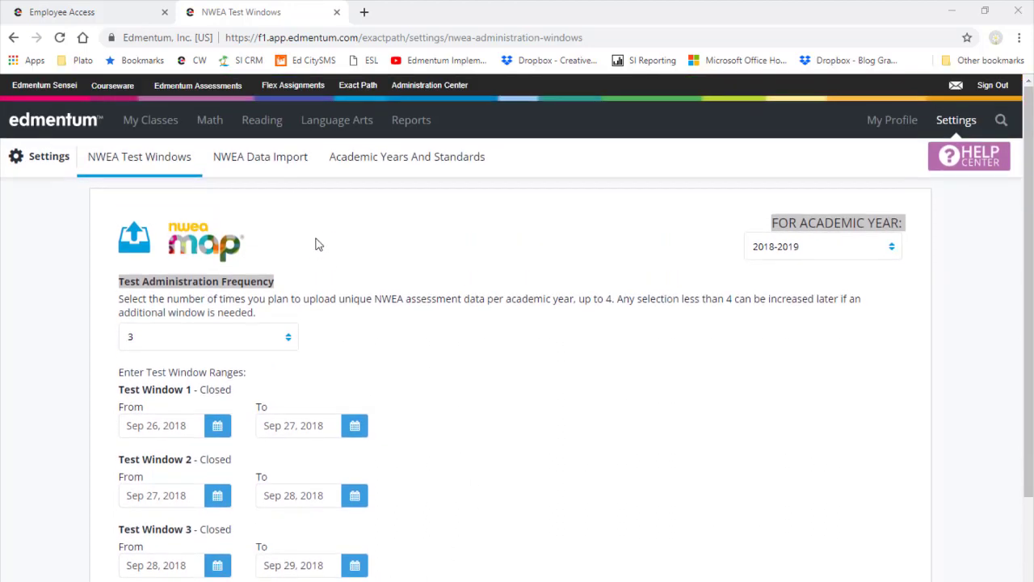
# Open the NWEA Data Import page and examine its import guide and goal import form
pyautogui.click(279, 176)
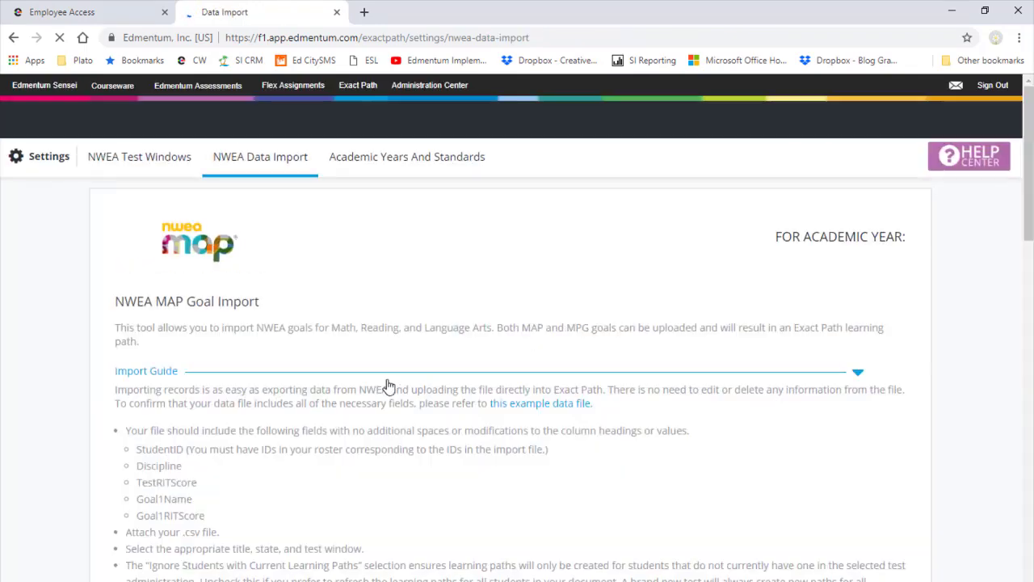
pyautogui.scroll(-4, 379, 383)
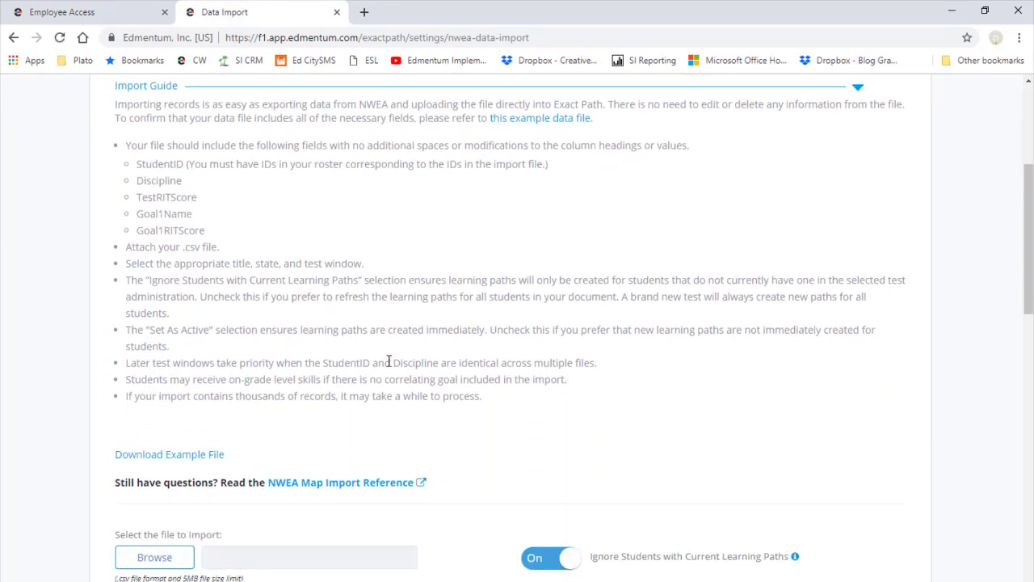
pyautogui.scroll(-1, 392, 375)
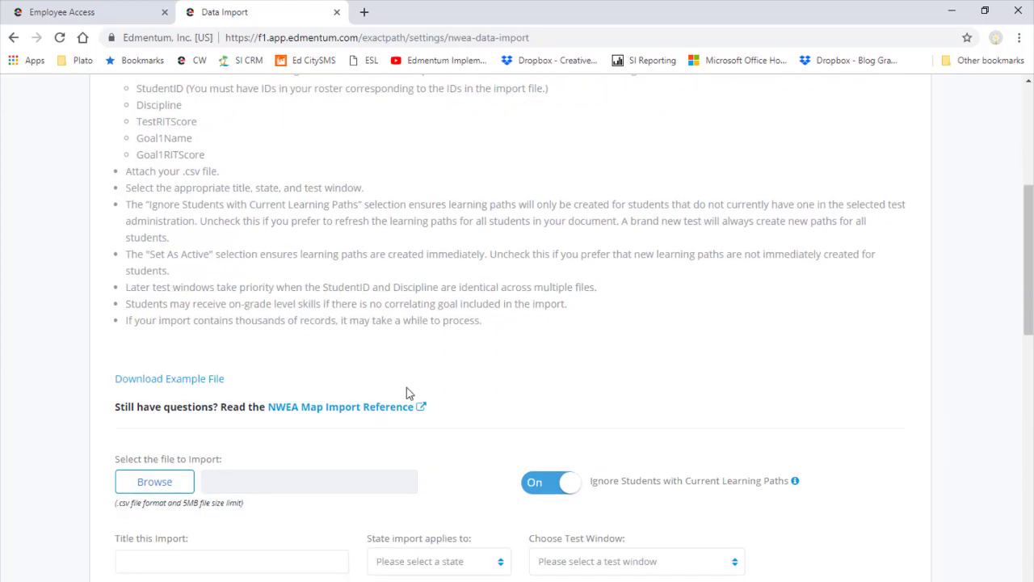
pyautogui.scroll(-1, 442, 409)
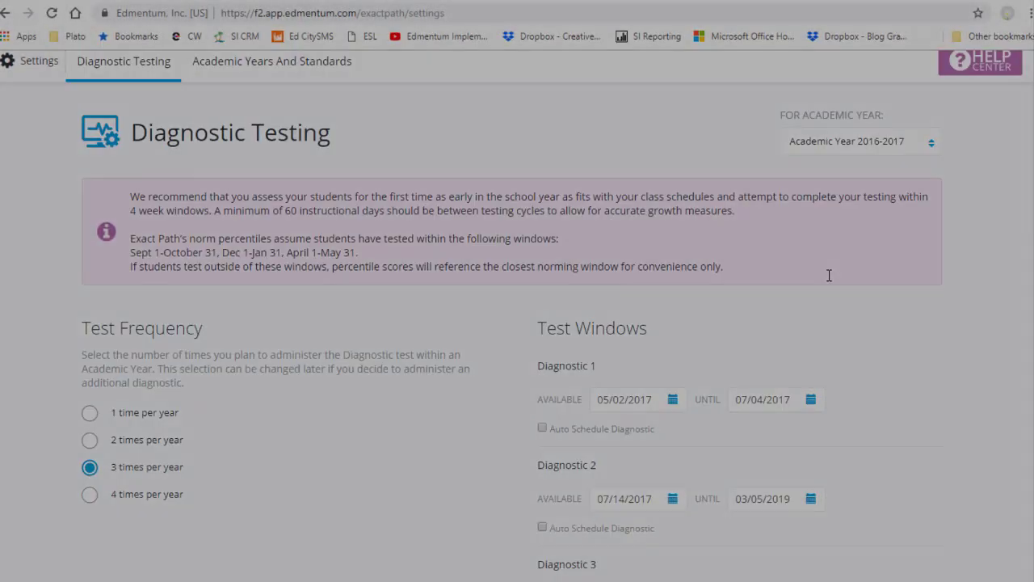
# Examine the testing recommendations, test frequency and diagnostic window dates on the Diagnostic Testing settings page
pyautogui.scroll(-1, 813, 279)
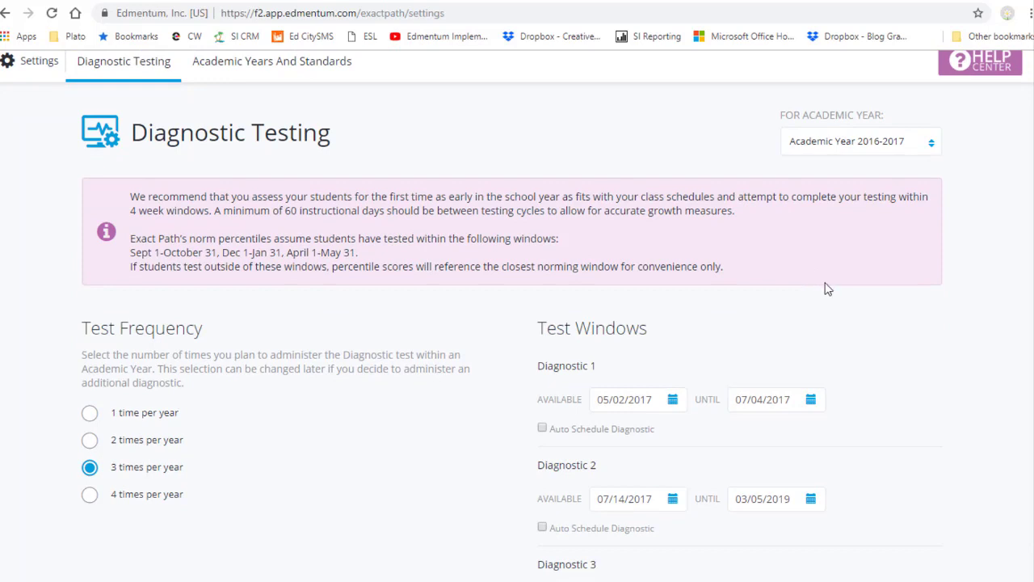
pyautogui.scroll(1, 809, 329)
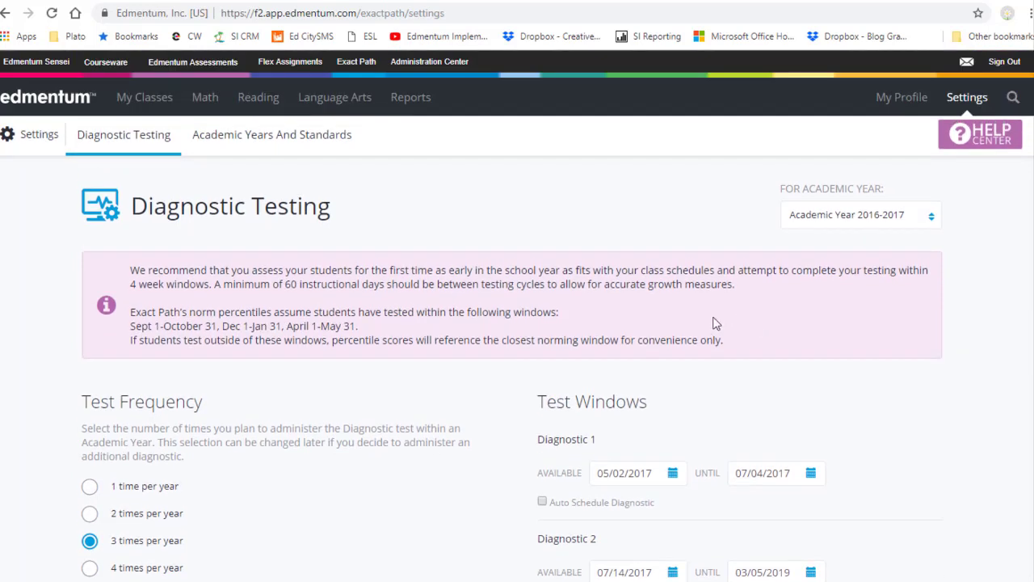
pyautogui.scroll(-1, 338, 253)
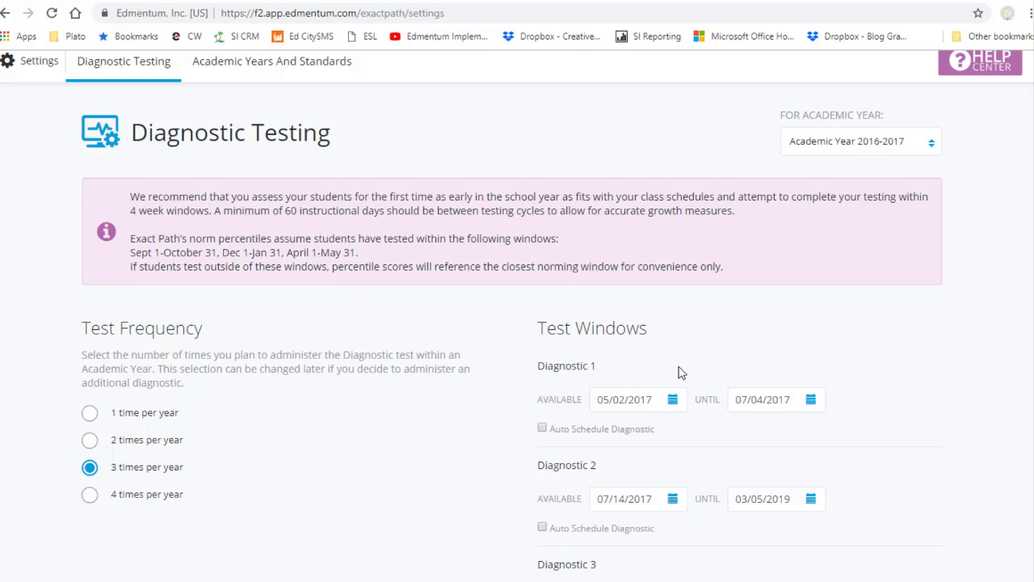
pyautogui.scroll(-1, 696, 439)
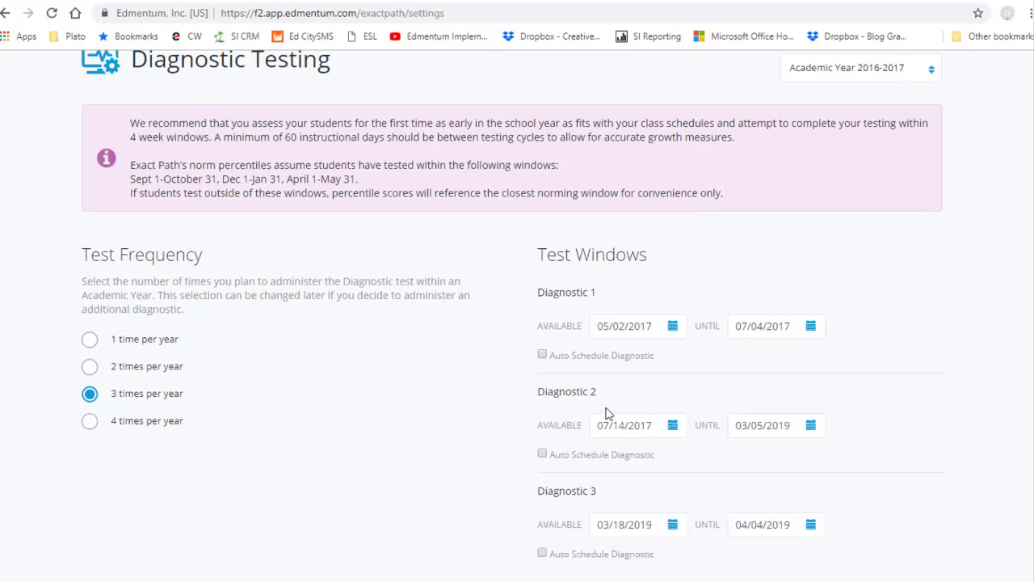
pyautogui.scroll(2, 567, 401)
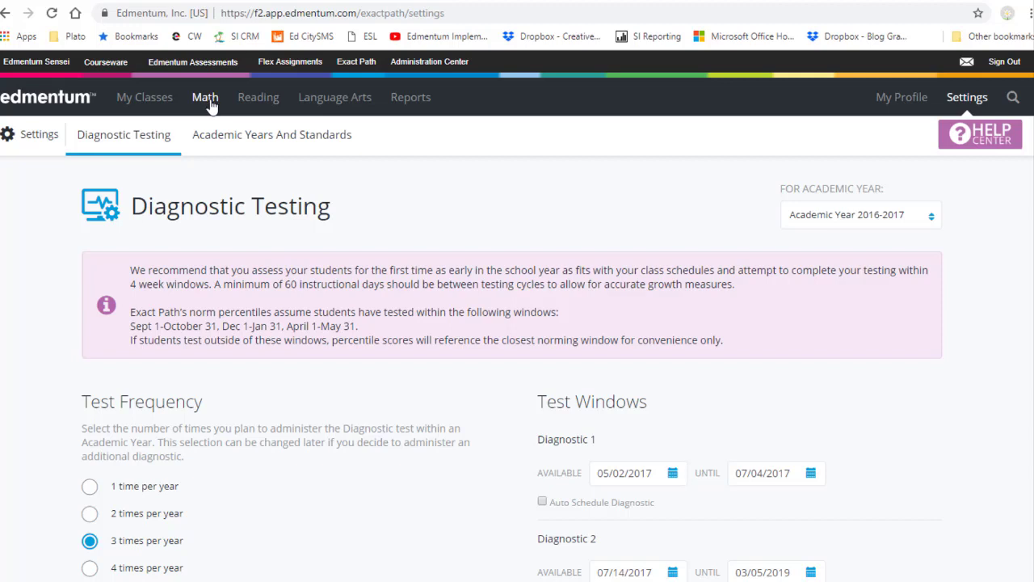
# Open the Math diagnostic scheduling page and review the class's student schedule for Diagnostic 3
pyautogui.click(210, 106)
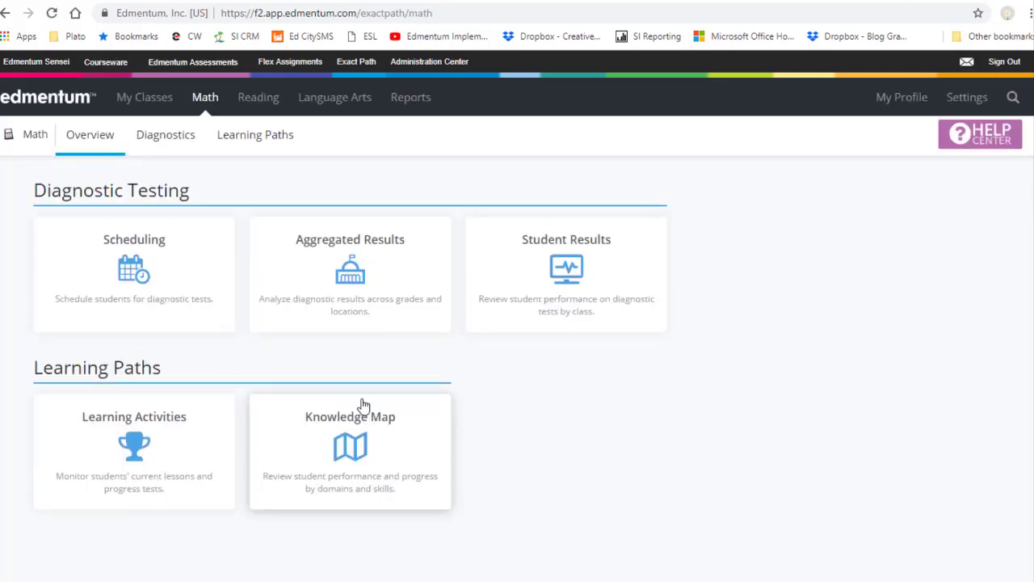
pyautogui.click(77, 259)
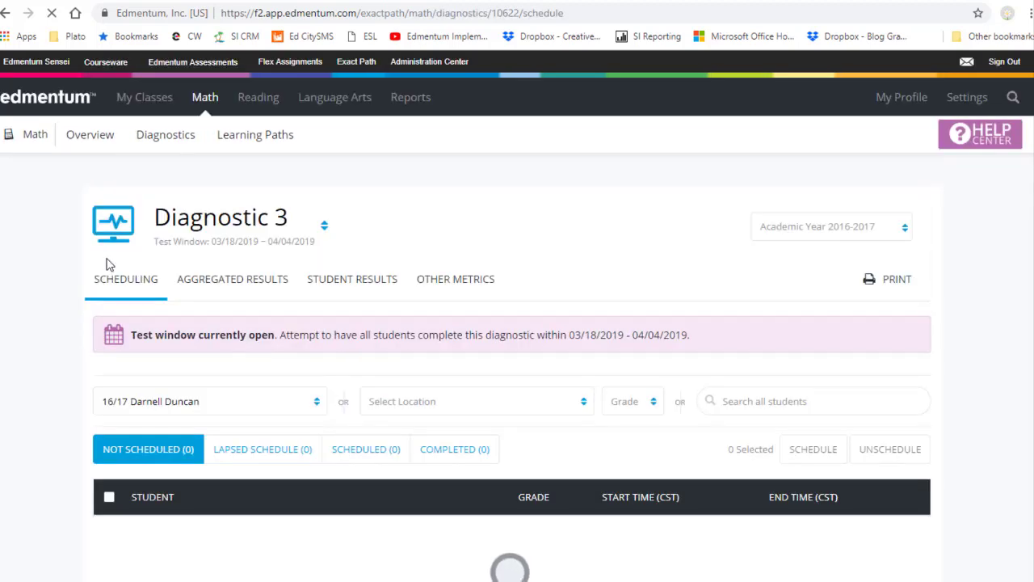
pyautogui.scroll(-2, 305, 246)
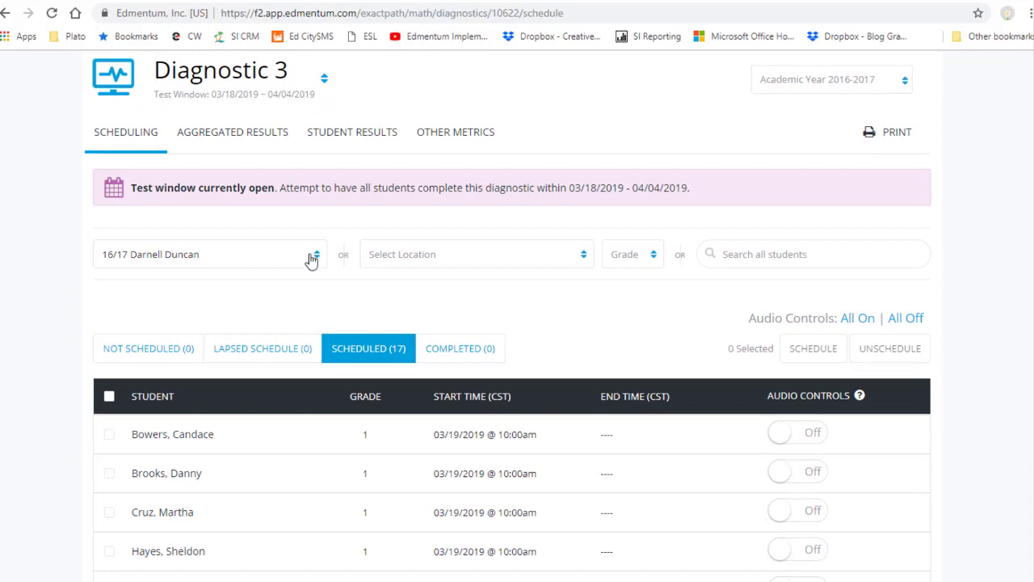
pyautogui.scroll(-1, 307, 255)
pyautogui.scroll(-1, 297, 308)
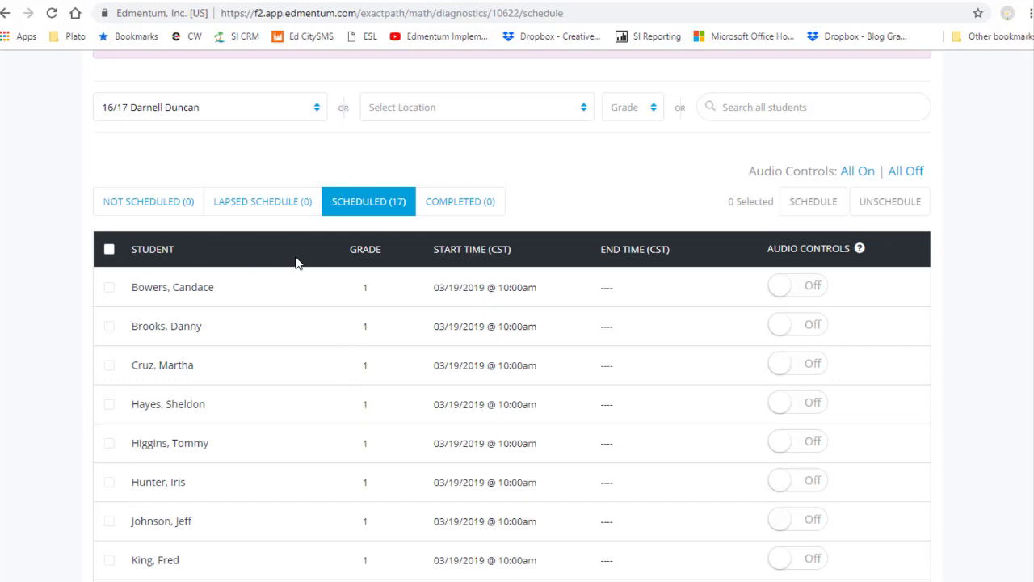
# Filter the Diagnostic 3 student list by the 1st Grade class and look at the other class choices
pyautogui.click(253, 118)
pyautogui.click(247, 171)
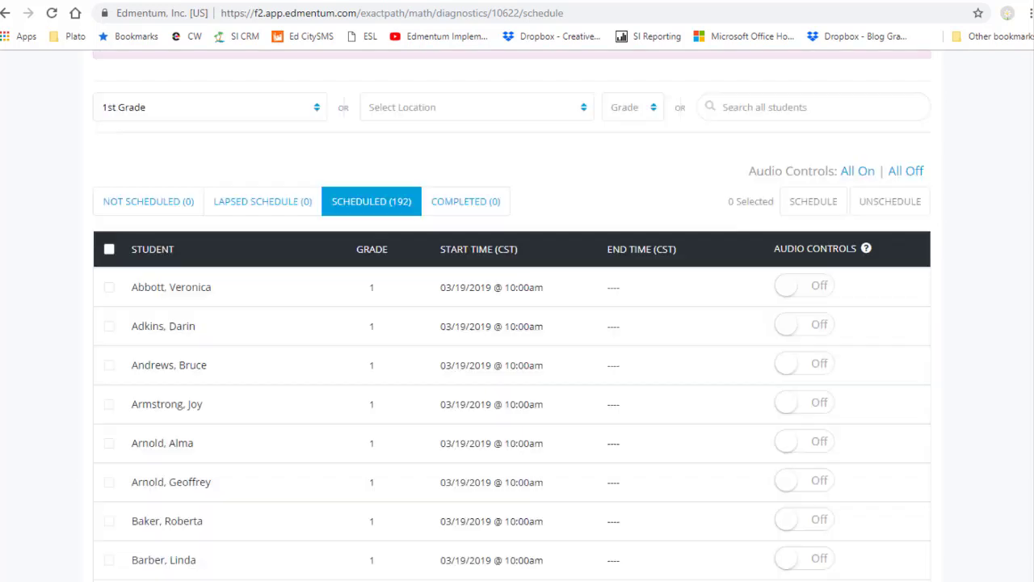
pyautogui.click(203, 115)
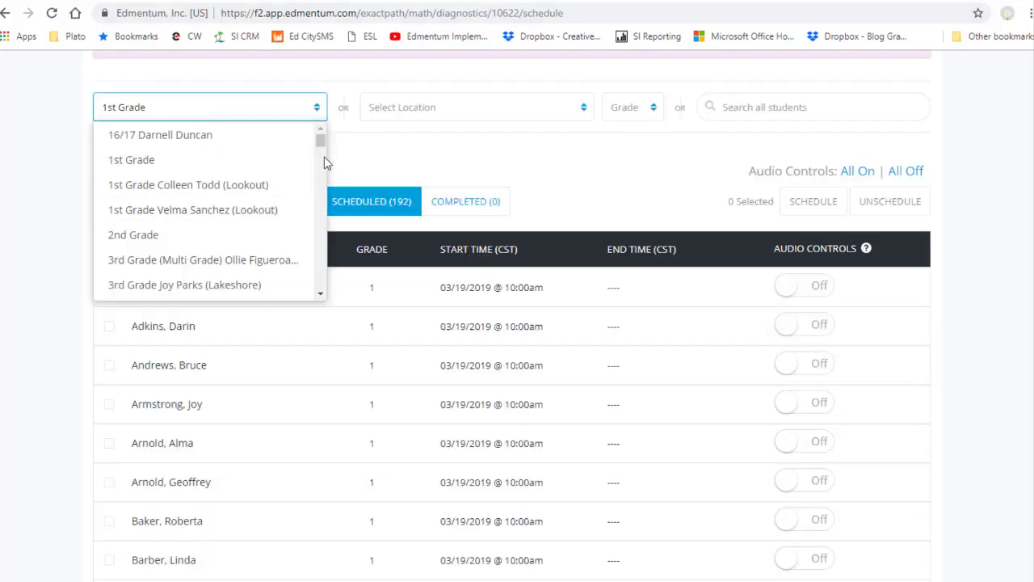
# Schedule Diagnostic 3 for all listed unscheduled students at Cubby Road Elementary School, available on 03/28/2019 at 10:00 AM without an end date
pyautogui.click(441, 108)
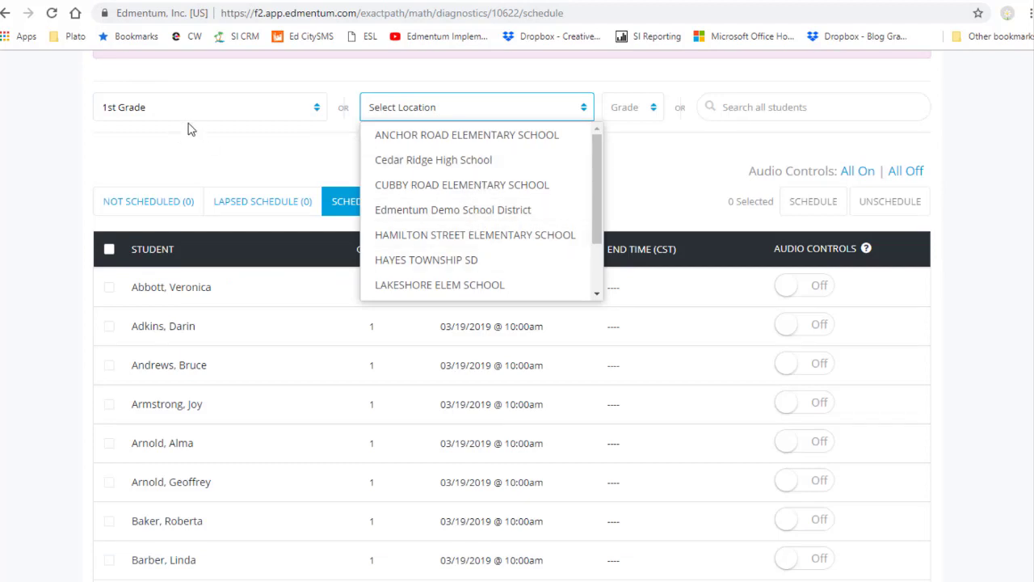
pyautogui.click(488, 192)
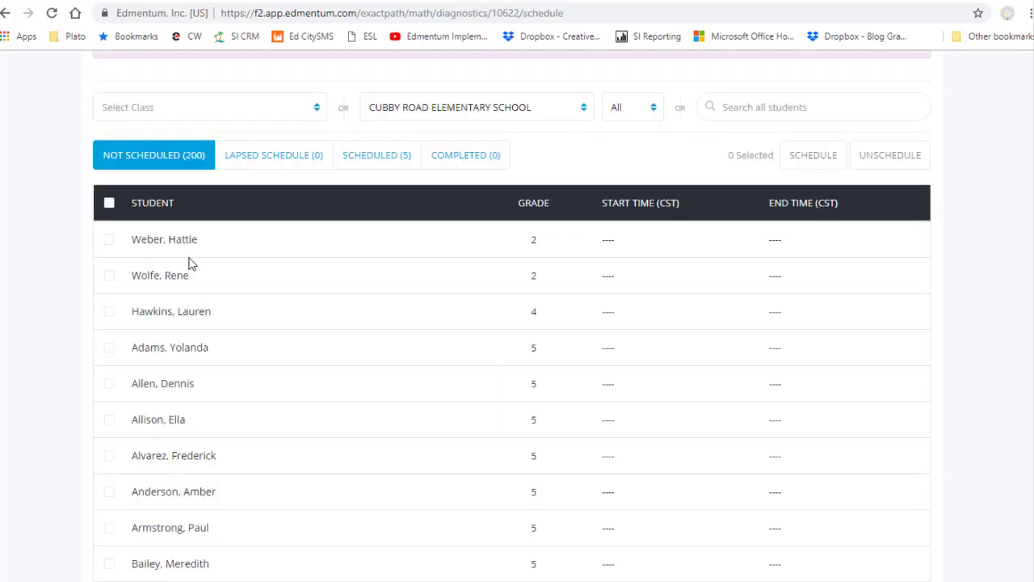
pyautogui.click(109, 205)
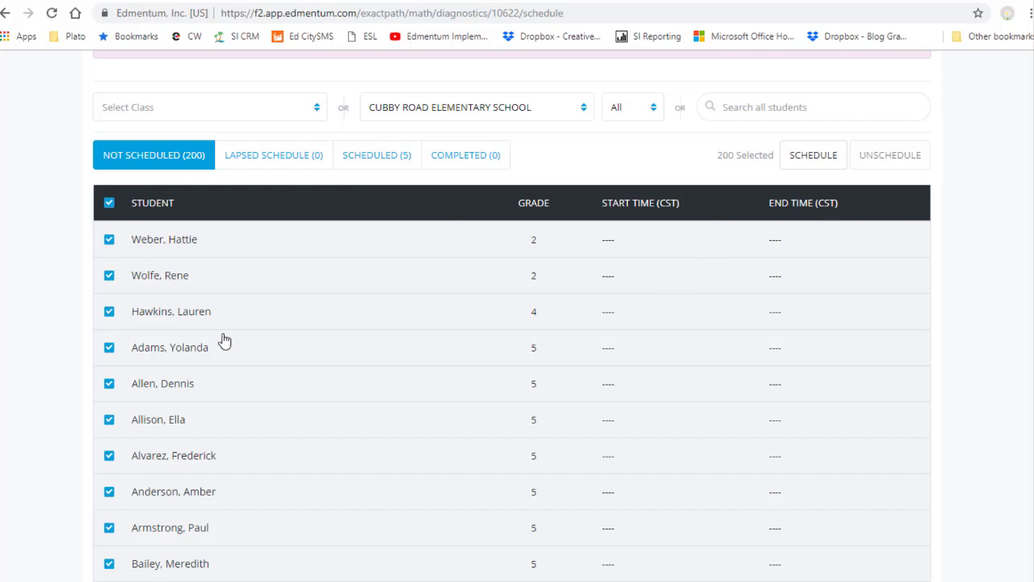
pyautogui.click(817, 173)
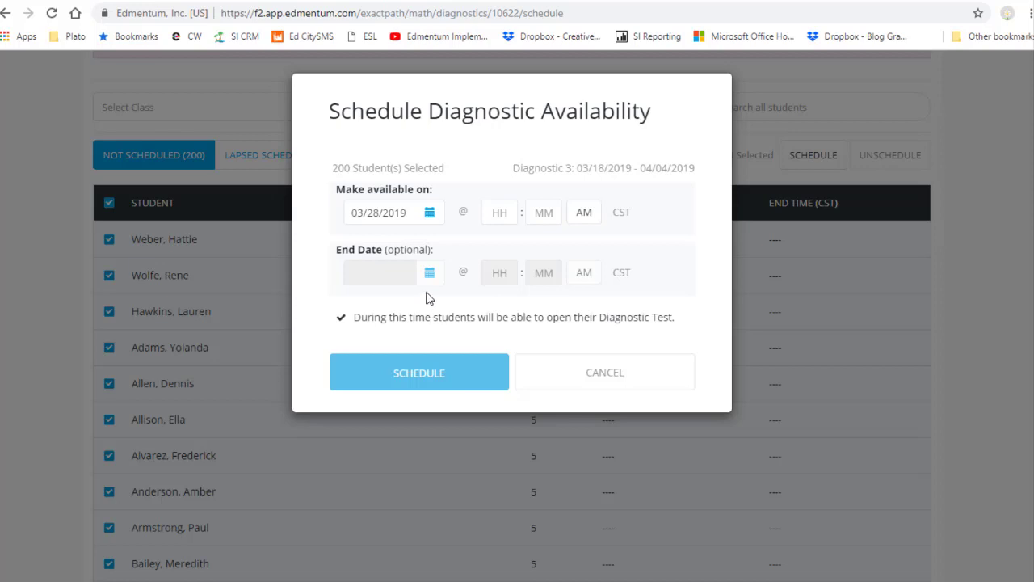
pyautogui.click(509, 214)
pyautogui.write('10')
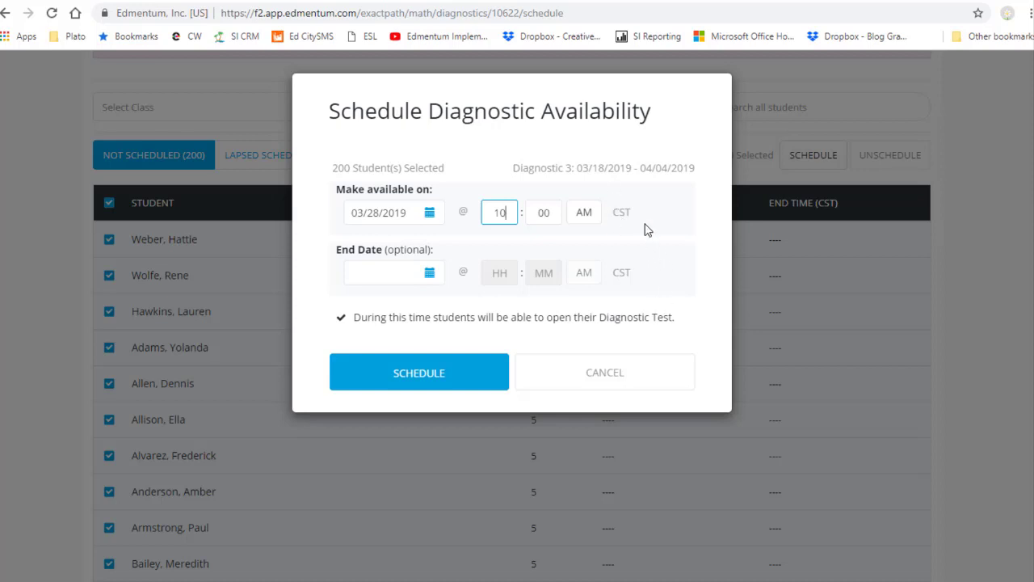
pyautogui.click(448, 378)
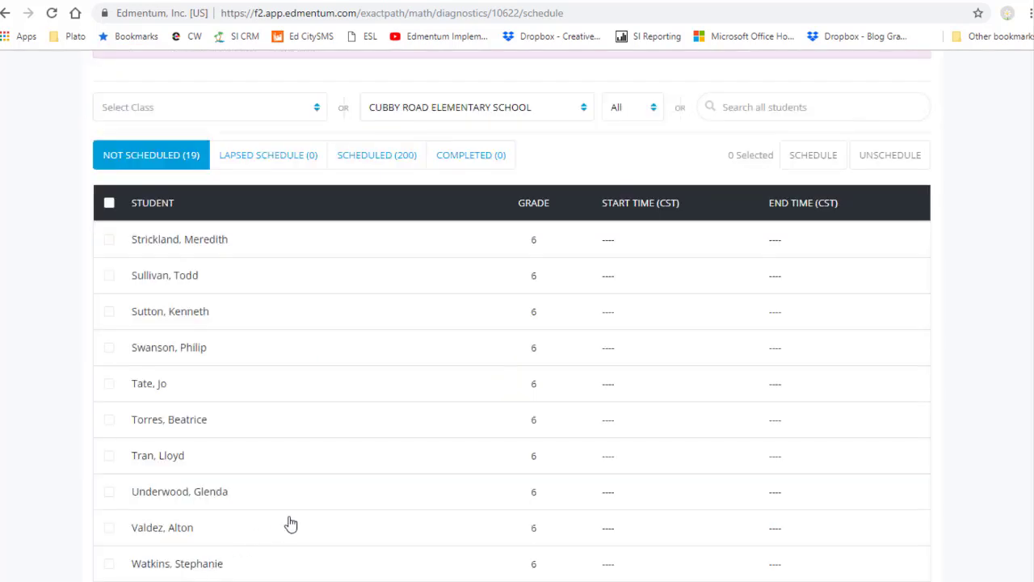
# Review the scheduled Cubby Road Elementary School students, their start times and the audio controls
pyautogui.click(393, 172)
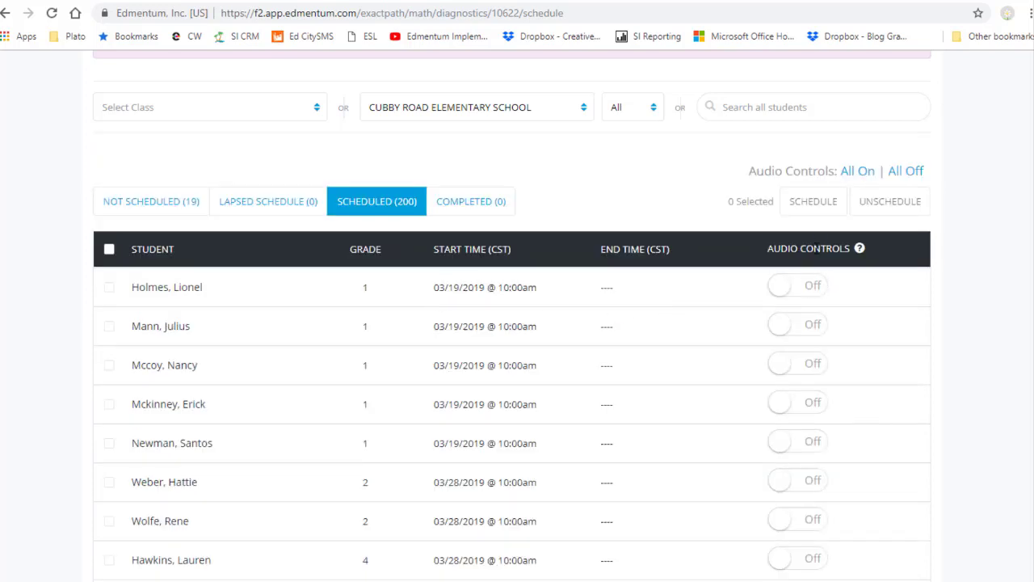
pyautogui.scroll(-1, 825, 247)
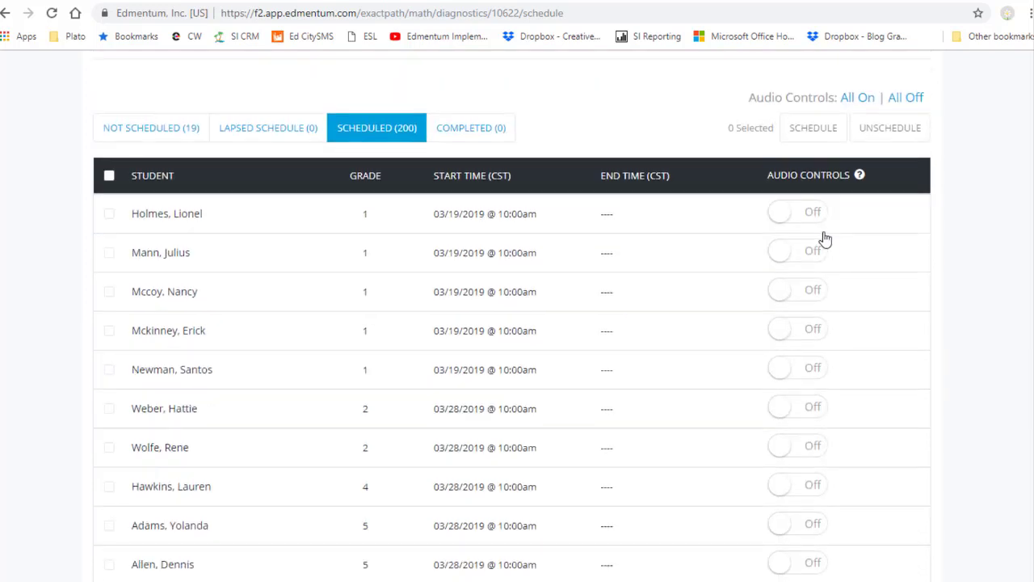
pyautogui.scroll(1, 825, 242)
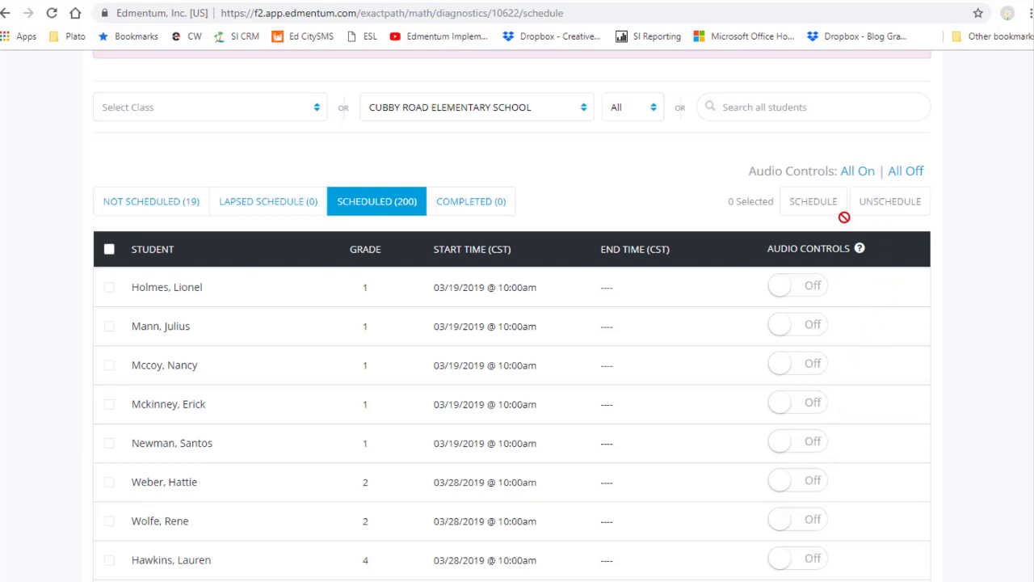
pyautogui.scroll(1, 711, 267)
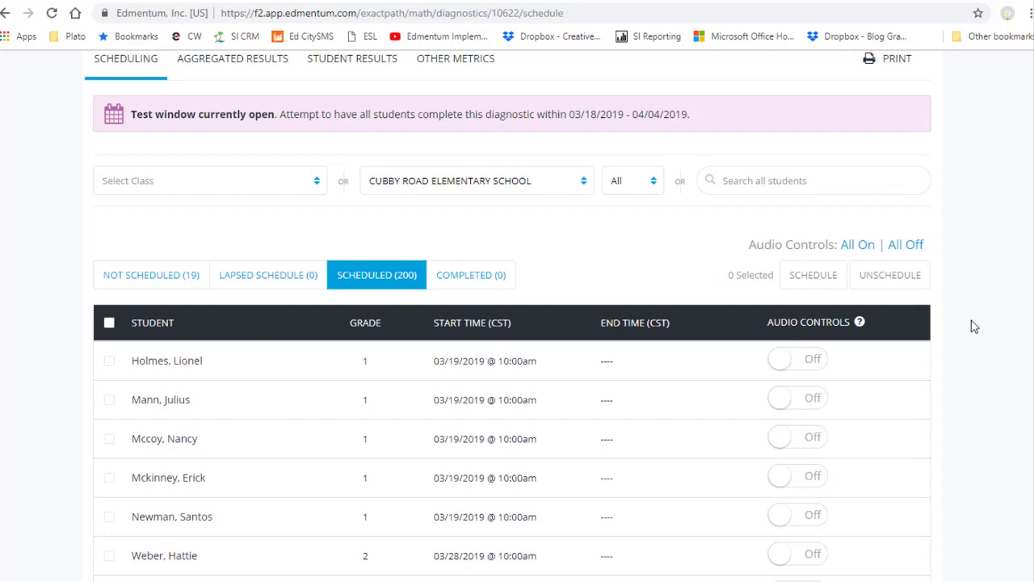